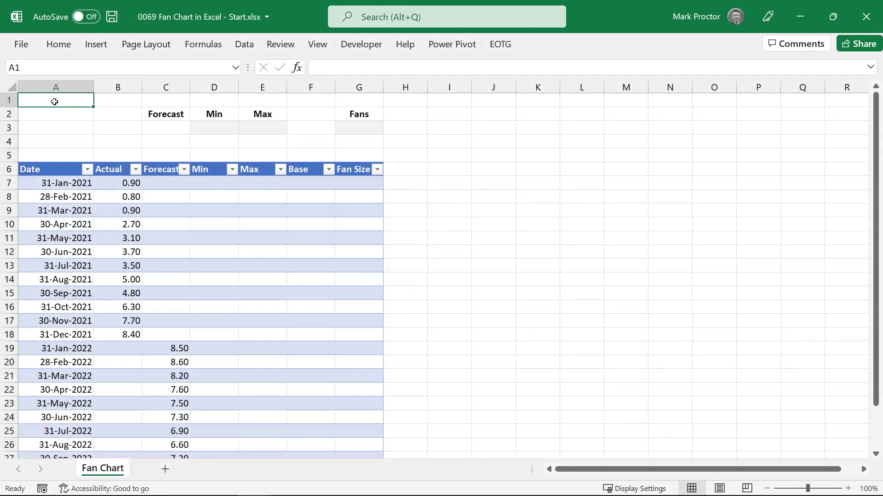
- Confirm in Table Design that the data table is named Data
left_click(66, 182)
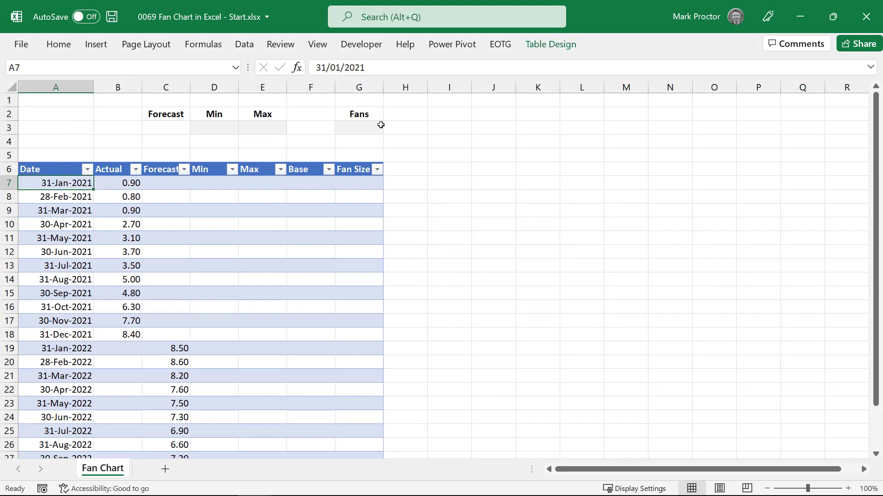
left_click(551, 44)
left_click(43, 83)
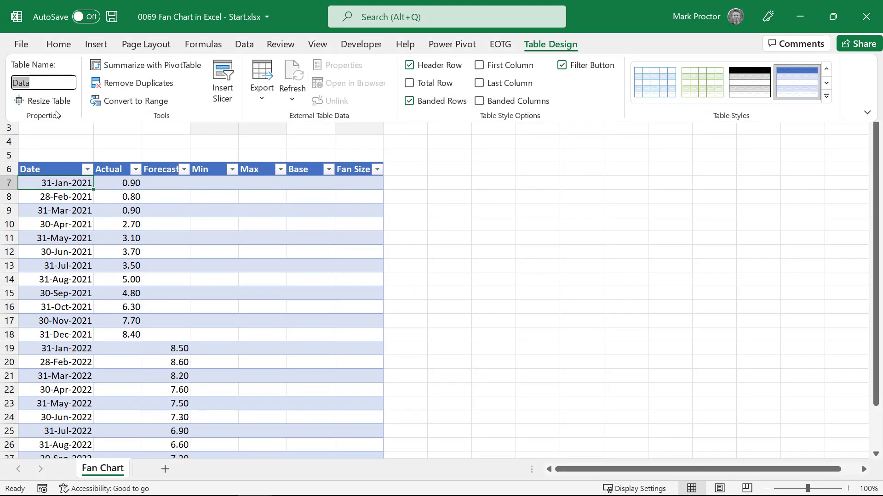
left_click(51, 182)
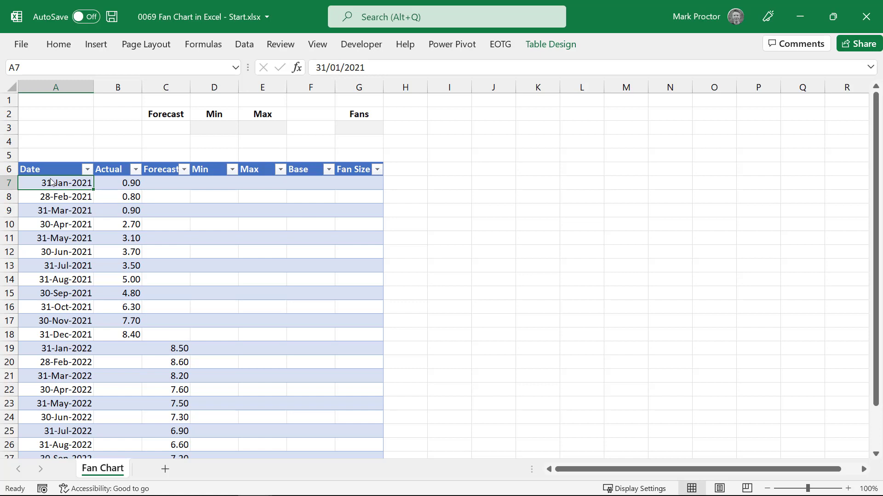
- Review the Date, Actual, Forecast, Min, Max, Base and Fan Size columns and the row 3 summary cells
left_click(66, 172)
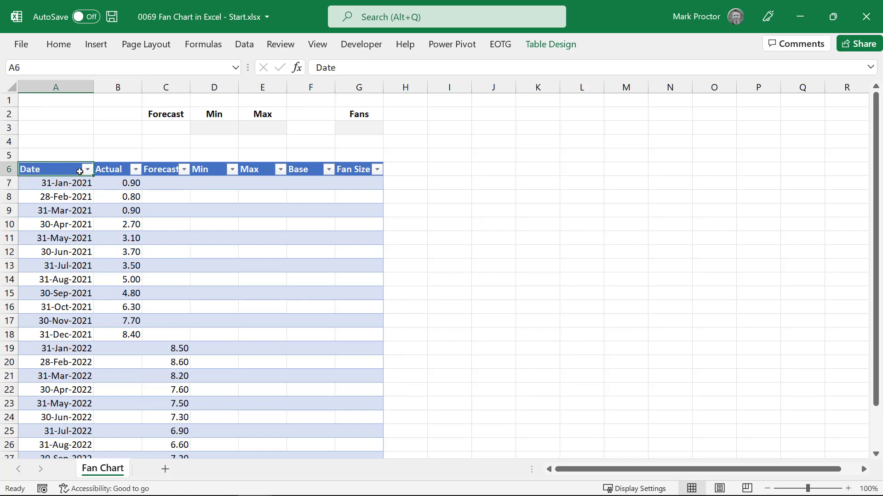
left_click(105, 168)
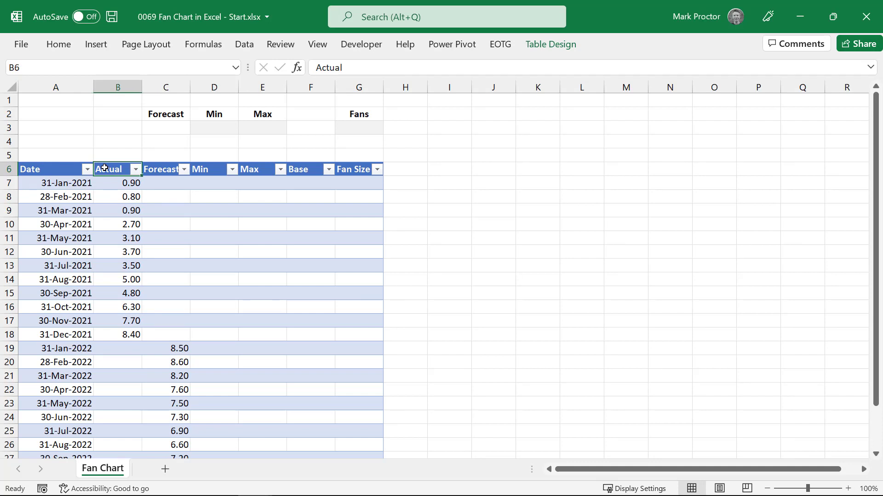
left_click(165, 168)
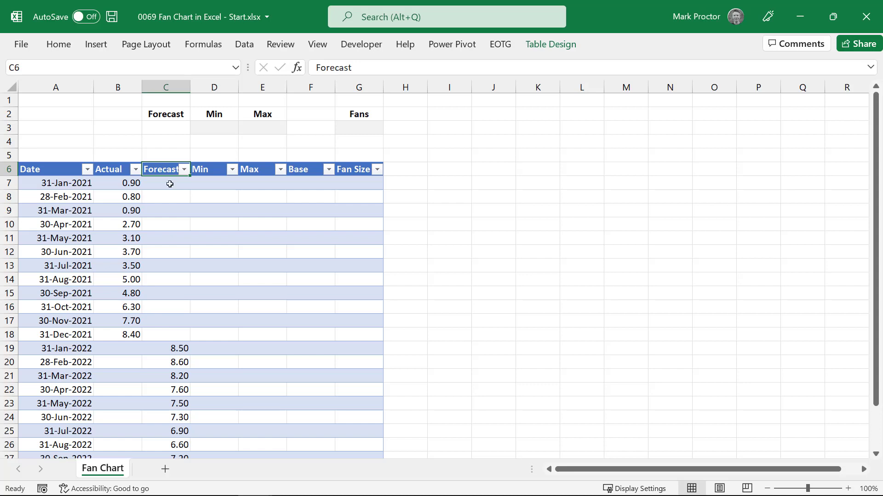
left_click(213, 171)
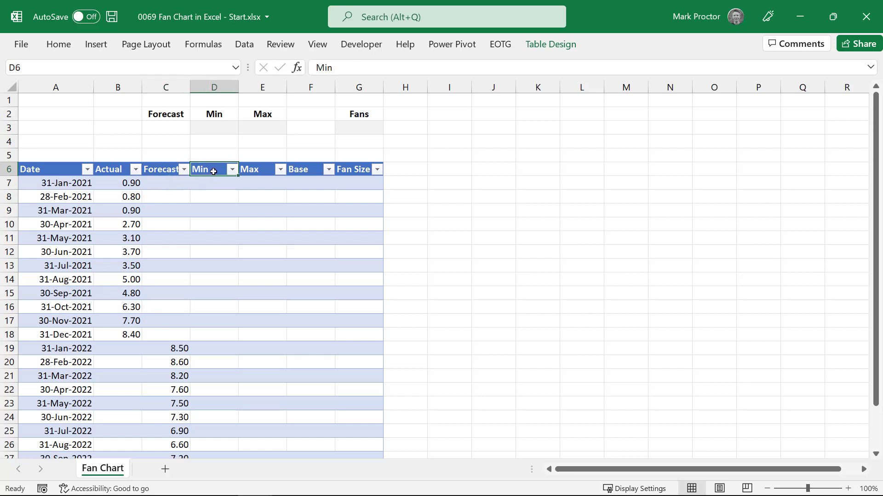
left_click(254, 171)
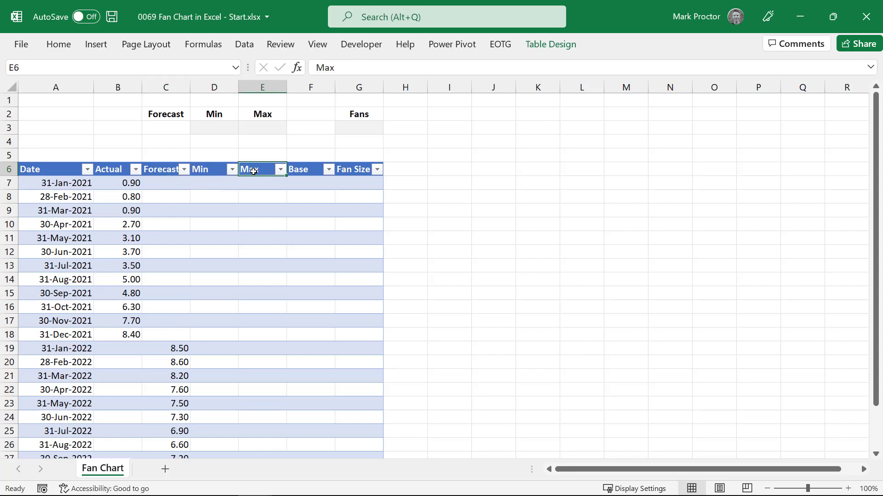
left_click(300, 169)
left_click(352, 171)
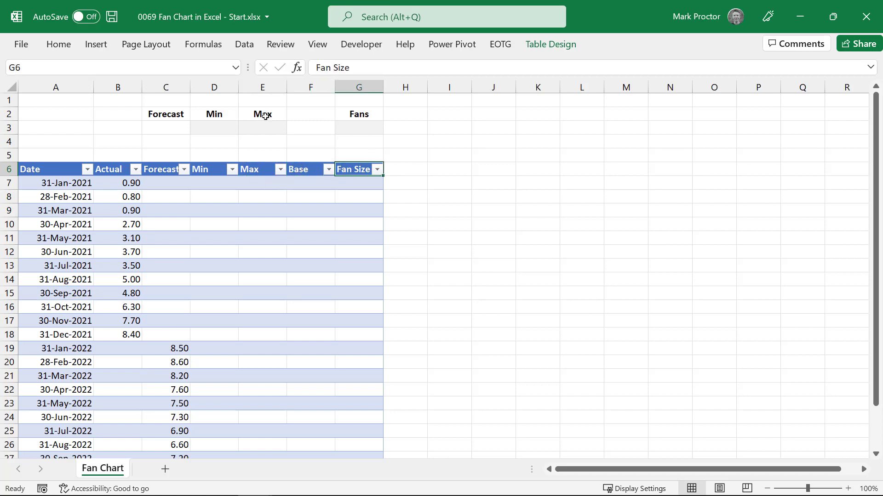
left_click_drag(171, 127, 340, 128)
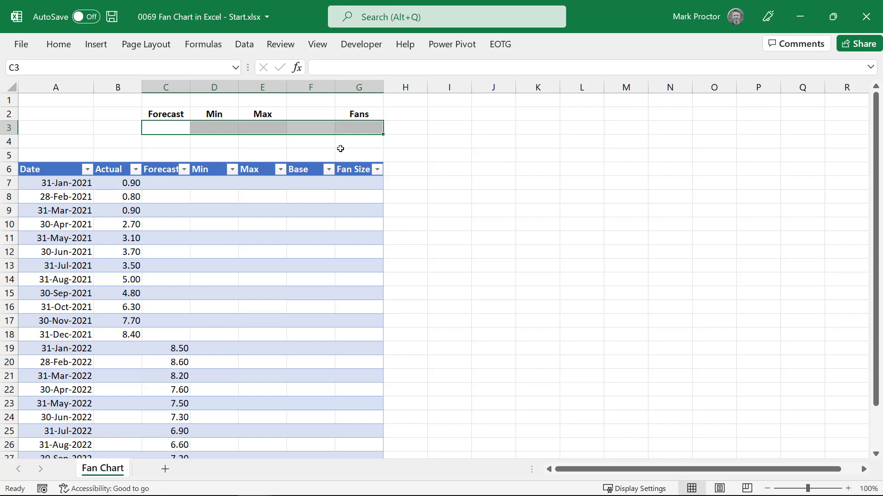
- Enter =INDEX(Data[Forecast],ROWS(Data[Forecast])) in C3 so it returns 8.20
left_click(165, 129)
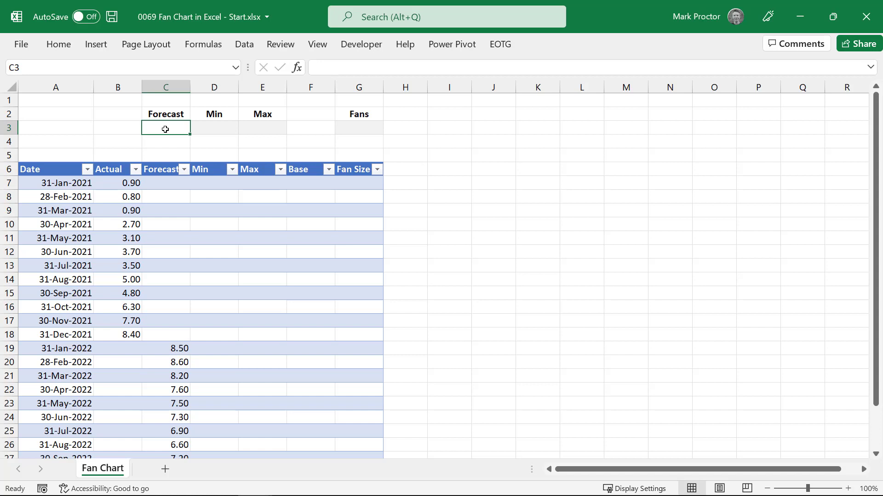
type("=")
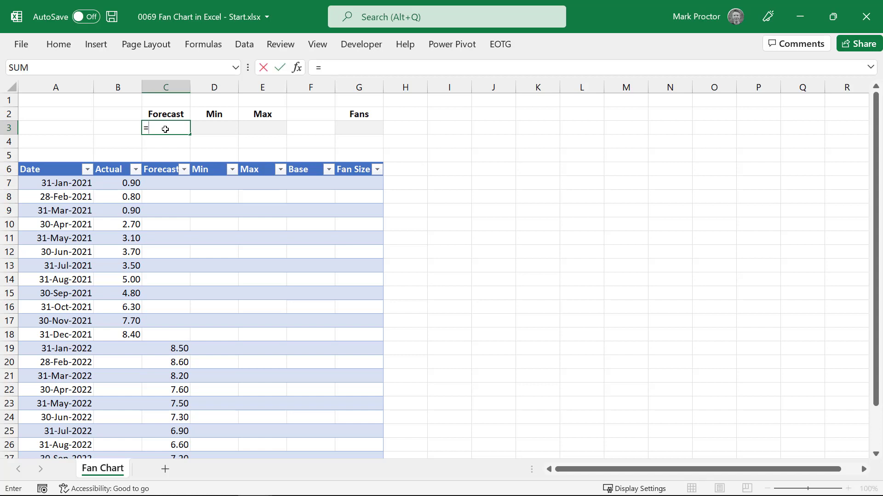
type("INDEX(")
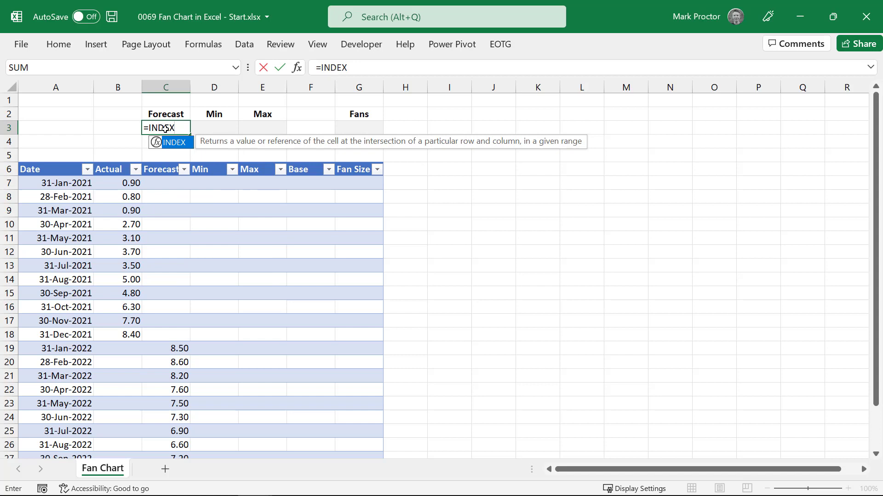
left_click(164, 162)
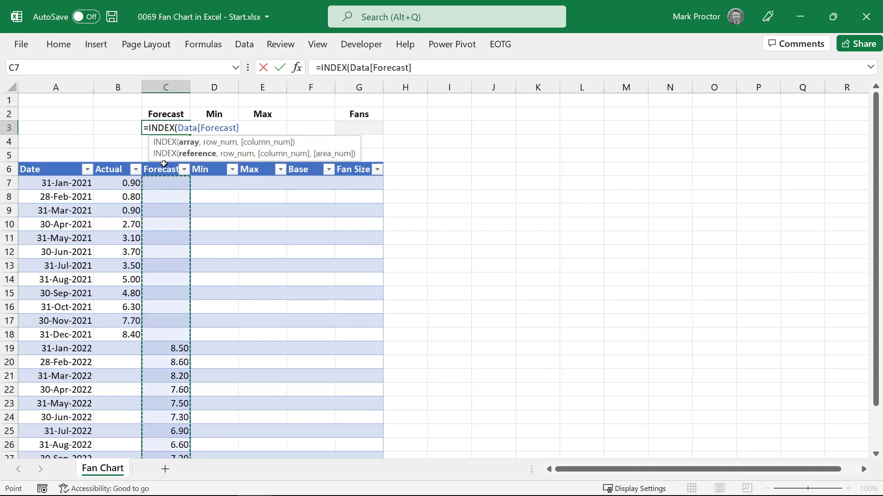
type(",")
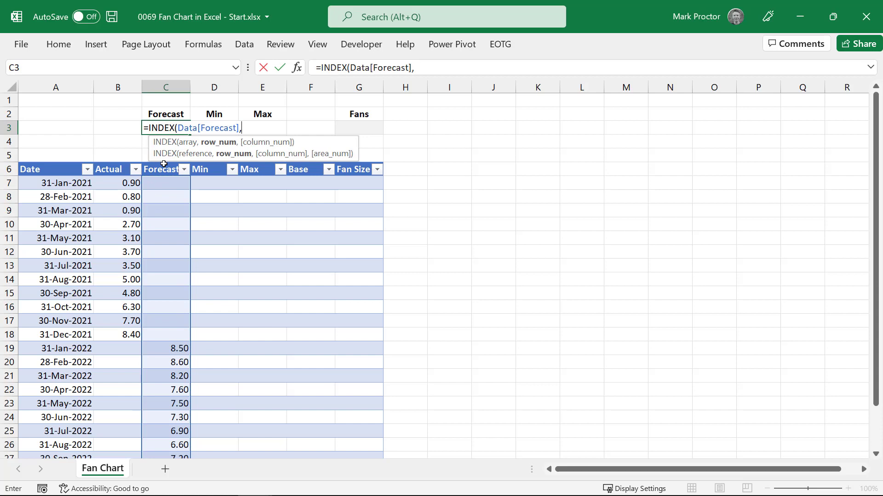
type("R")
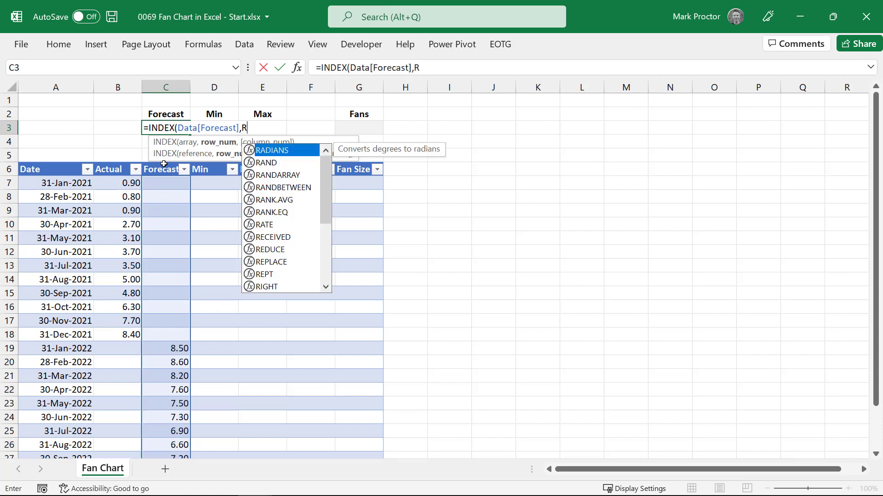
type("OWS(")
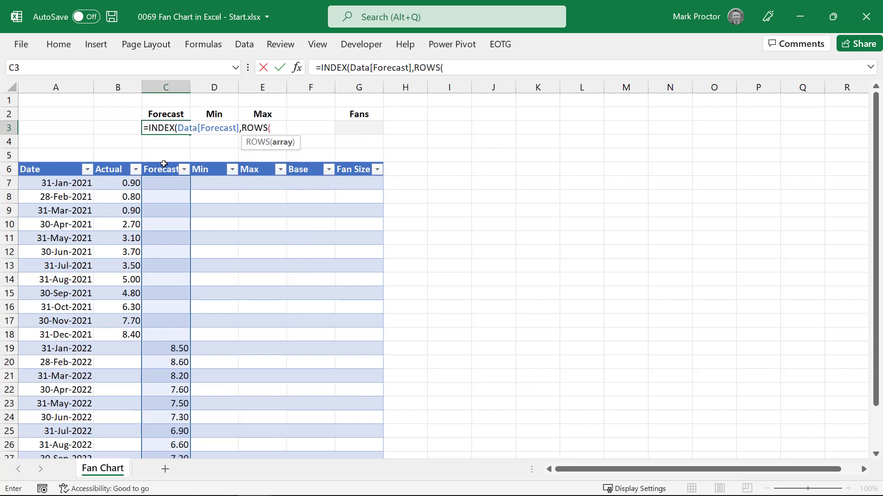
left_click(167, 162)
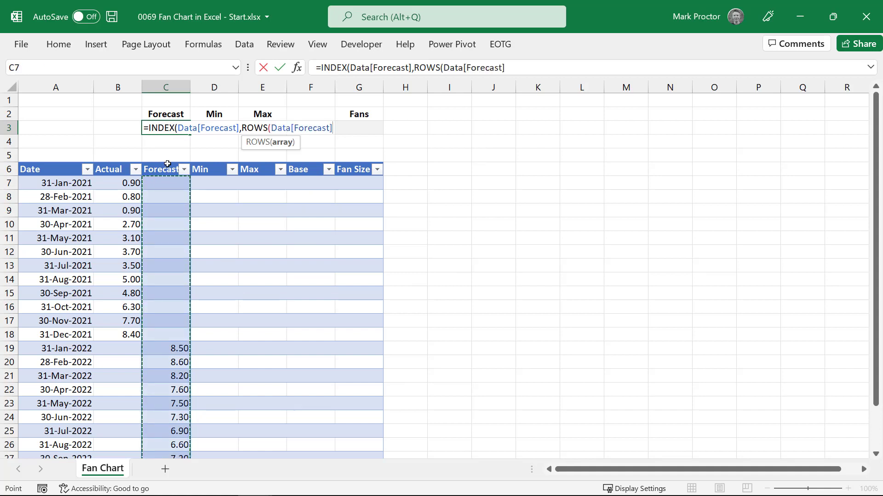
type("))")
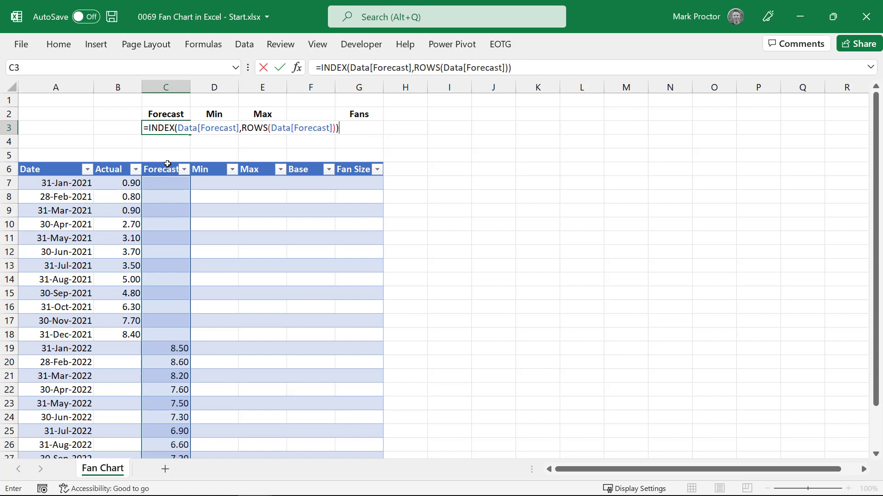
key("Return")
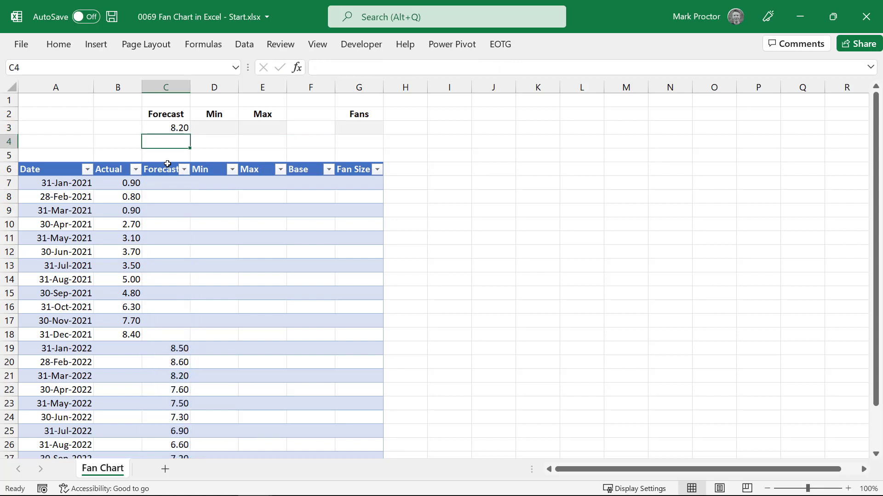
left_click(167, 128)
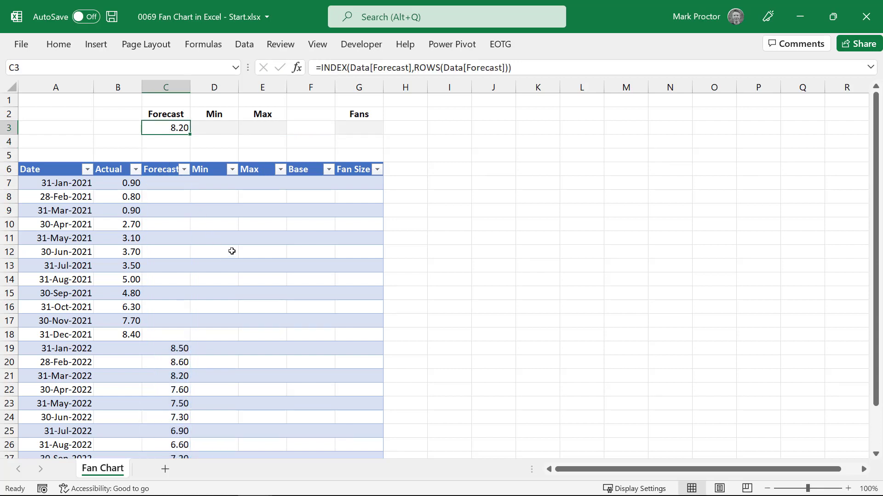
scroll(232, 251, "down", 3)
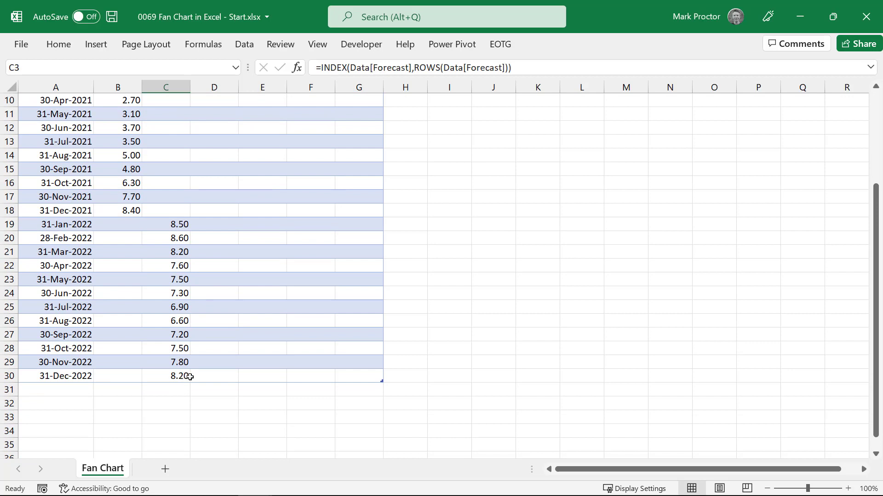
scroll(190, 289, "up", 3)
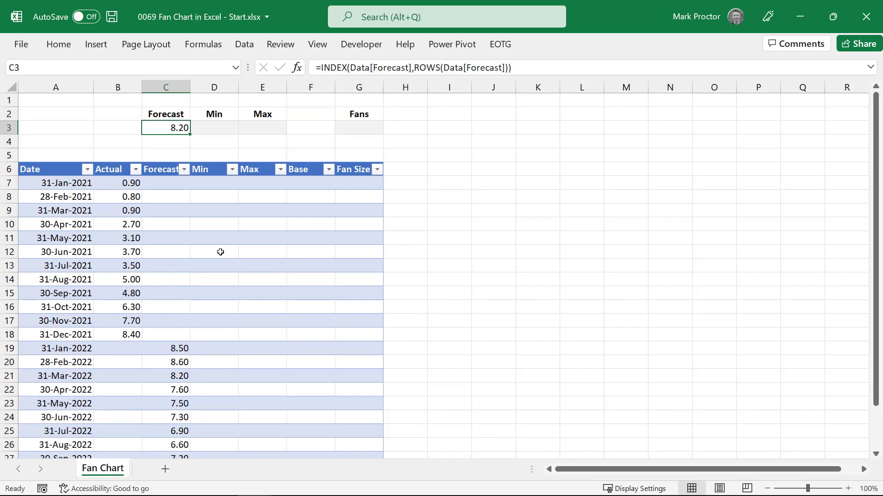
left_click(220, 128)
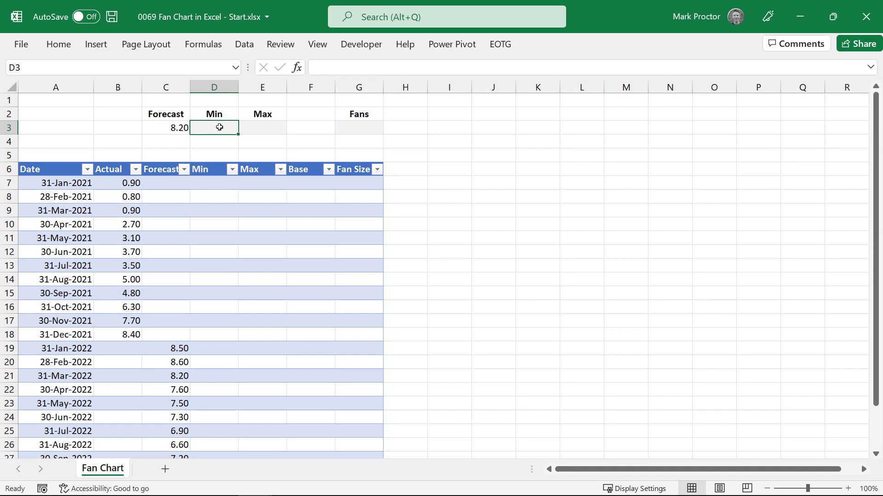
- Enter 6 as the Min in D3 and 10 as the Max in E3
scroll(248, 248, "down", 3)
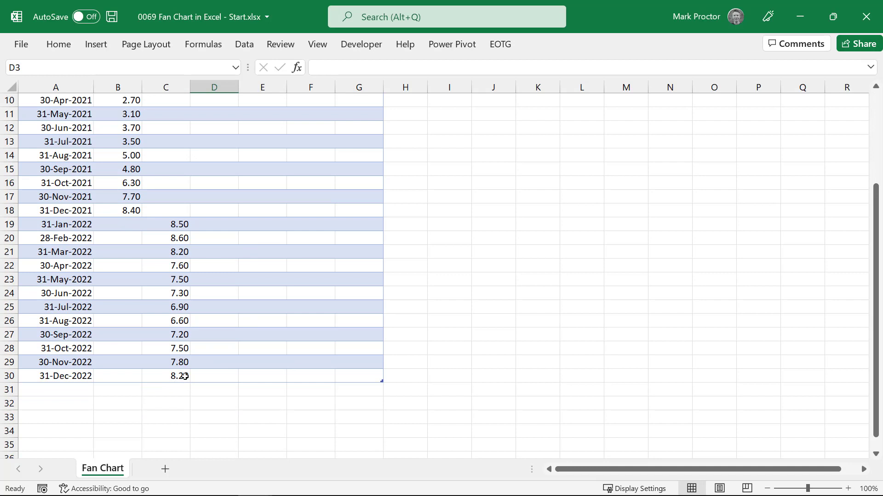
scroll(254, 317, "up", 3)
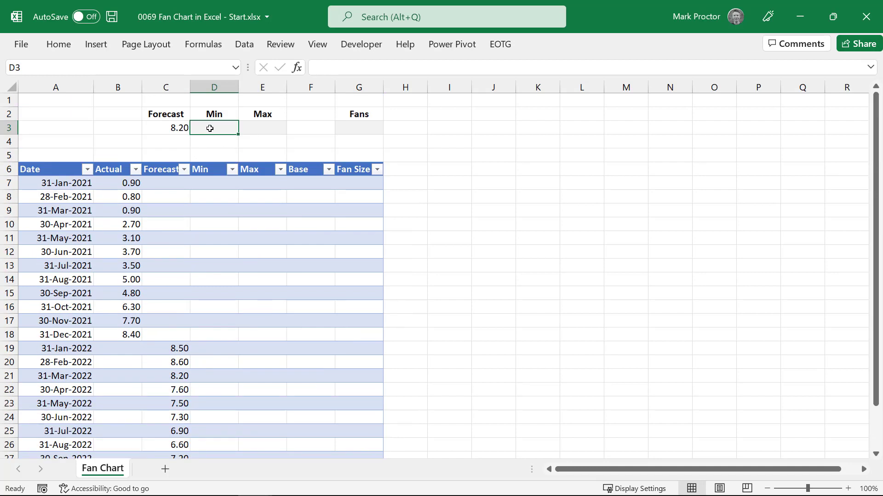
type("6")
key("Return")
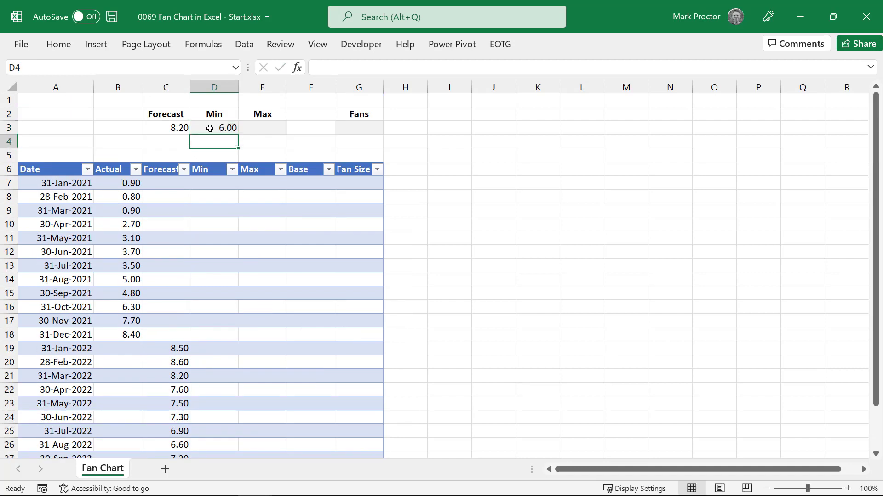
key("Up")
key("Right")
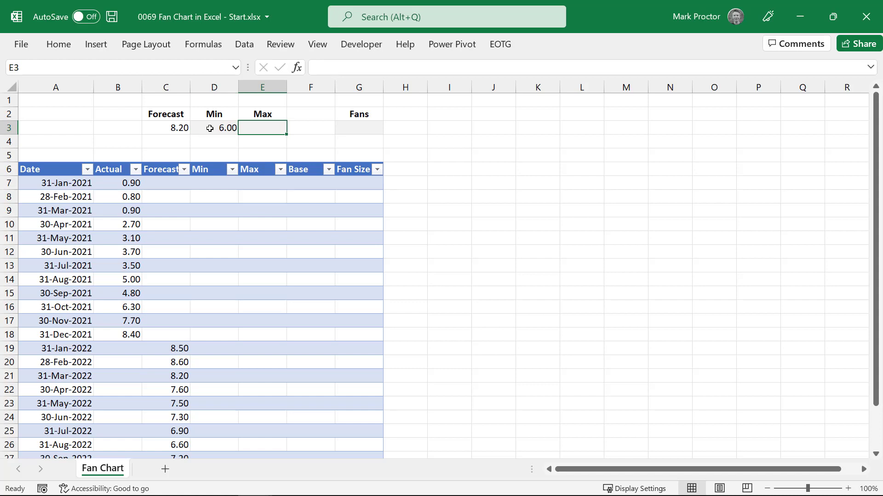
type("10")
key("Return")
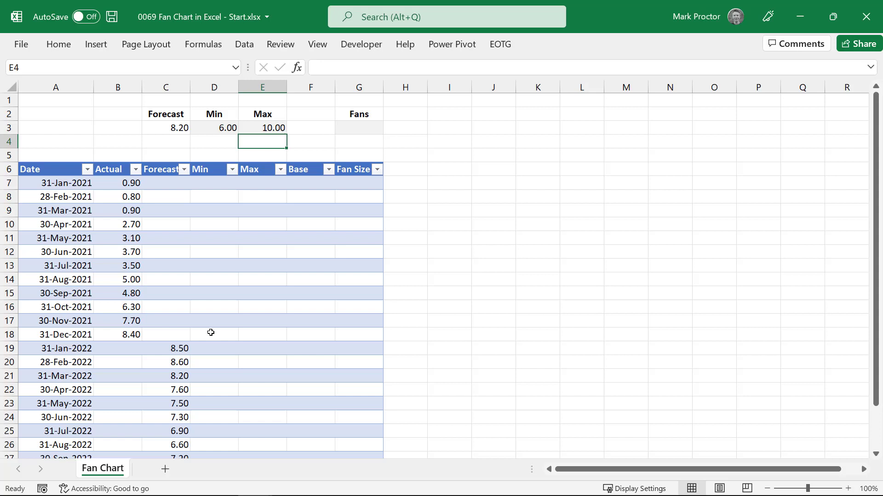
left_click(212, 350)
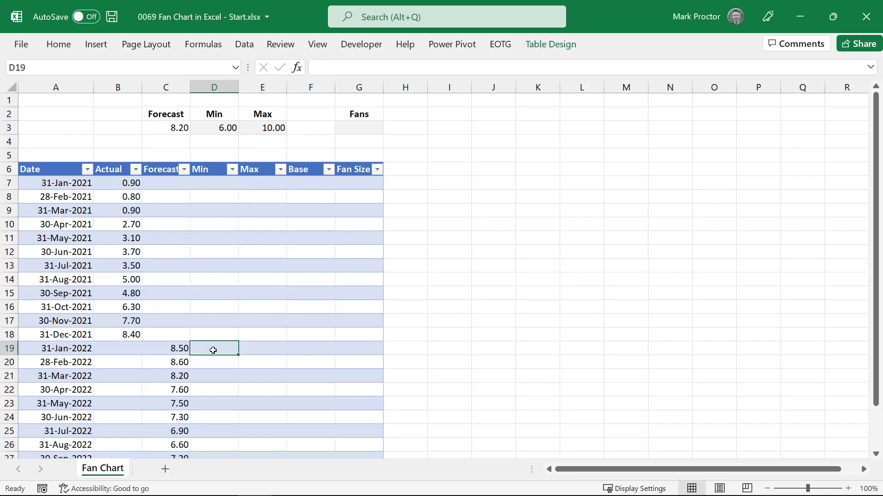
- Enter =($D$3-$C$3) in Min cell D19 with absolute references
type("=(")
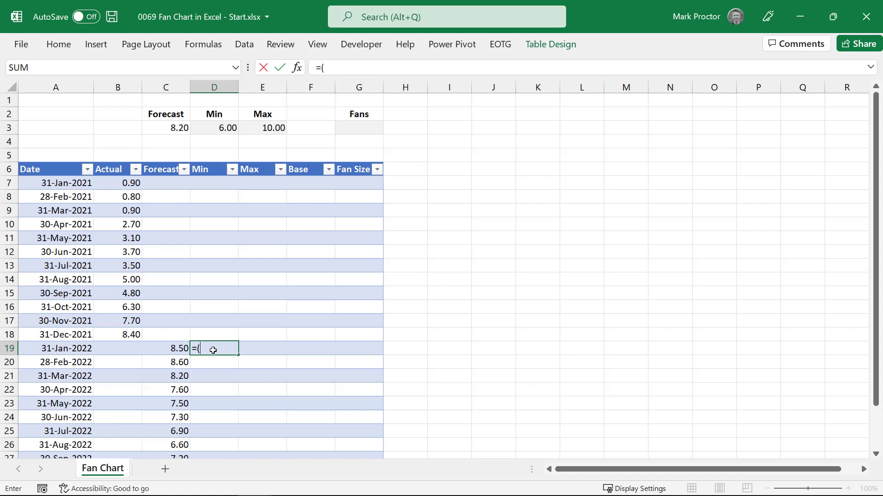
left_click(220, 127)
key("F4")
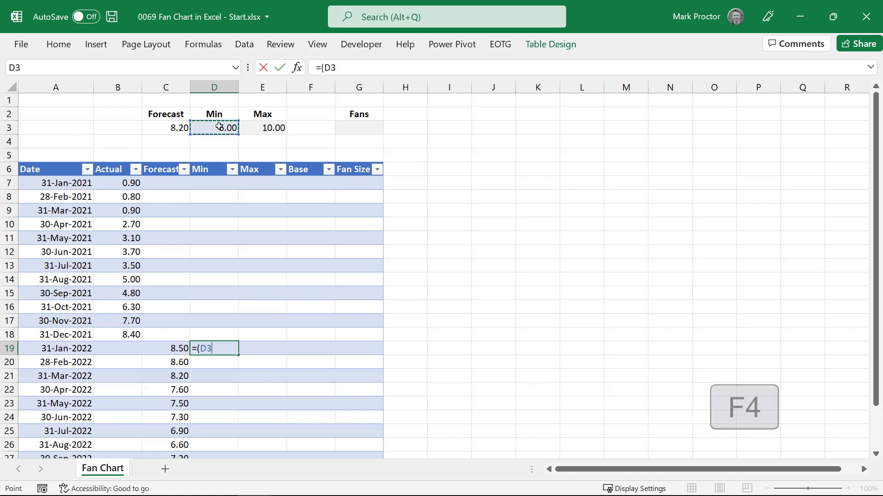
type("-")
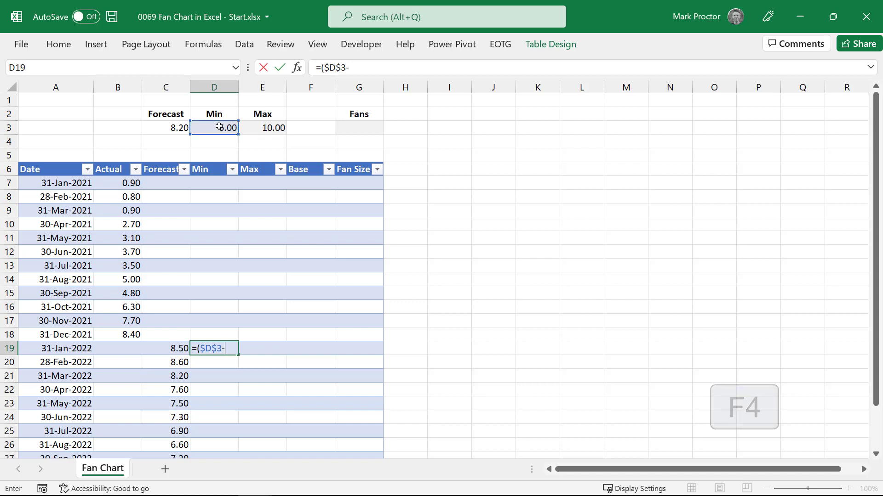
left_click(183, 128)
key("F4")
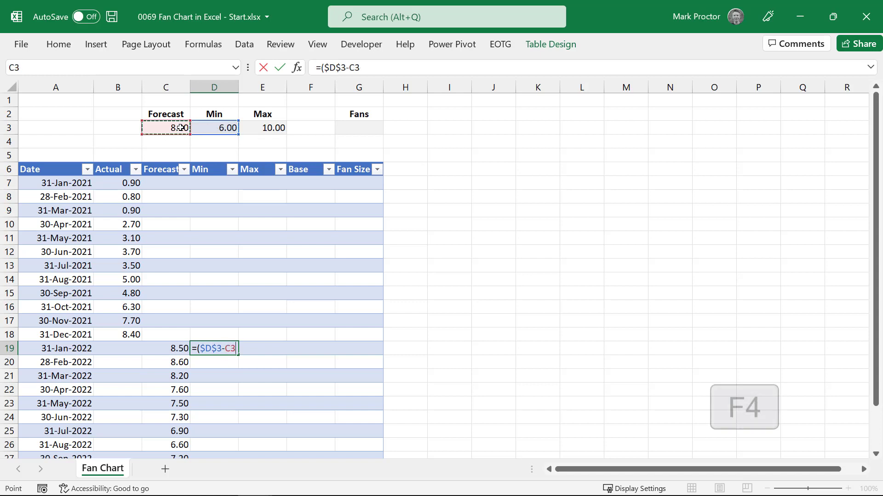
left_click(377, 68)
type(")")
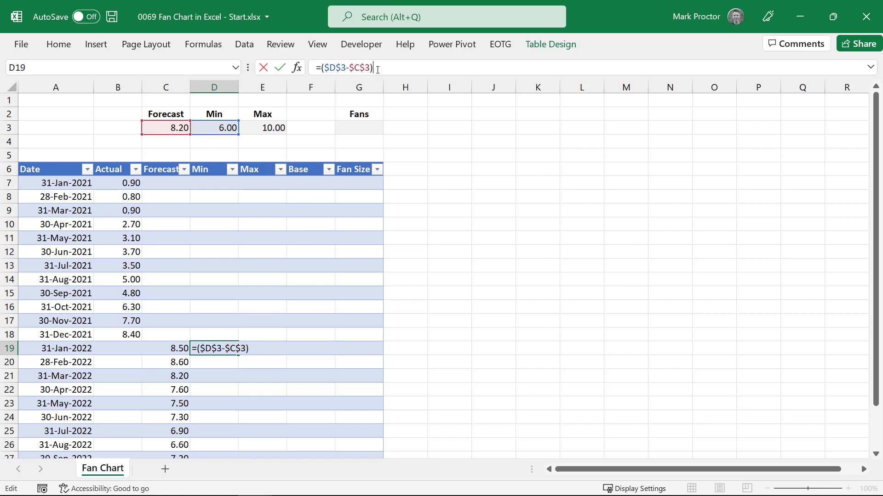
key("Return")
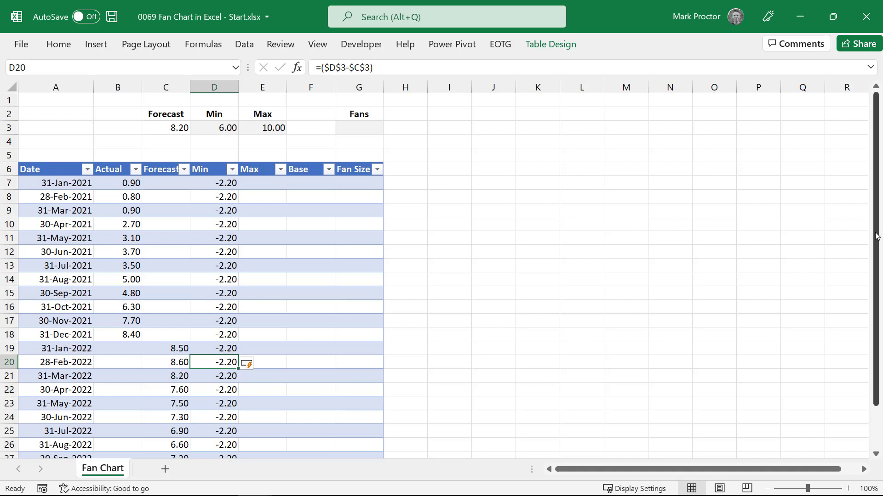
- Check that the Min cells down to row 30 all show -2.20
left_click_drag(874, 233, 874, 237)
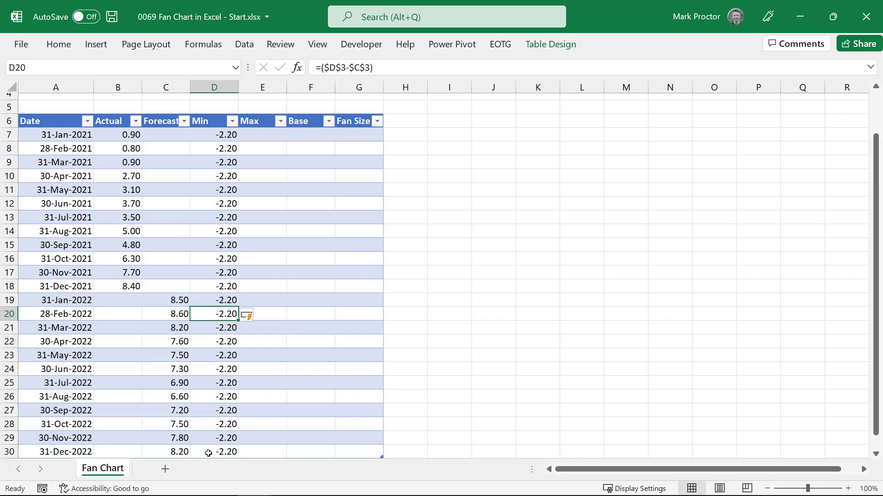
left_click(184, 453)
left_click(219, 452)
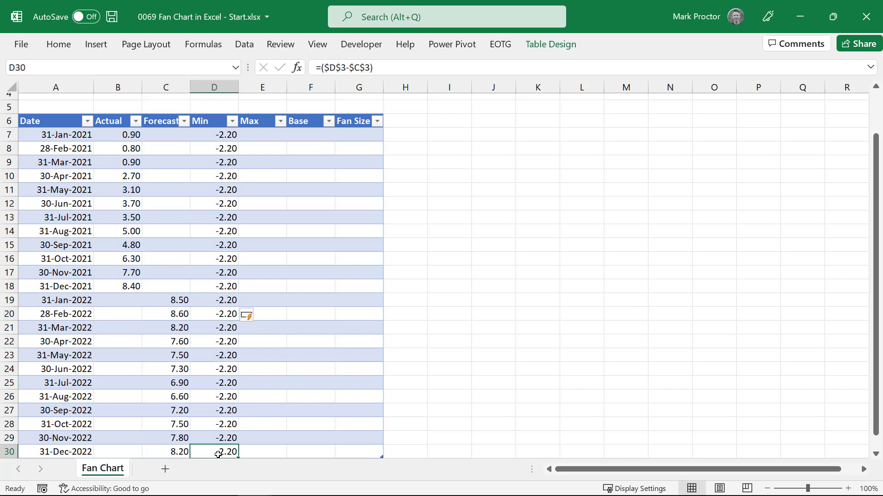
left_click_drag(179, 301, 179, 452)
left_click(230, 453)
left_click(221, 439)
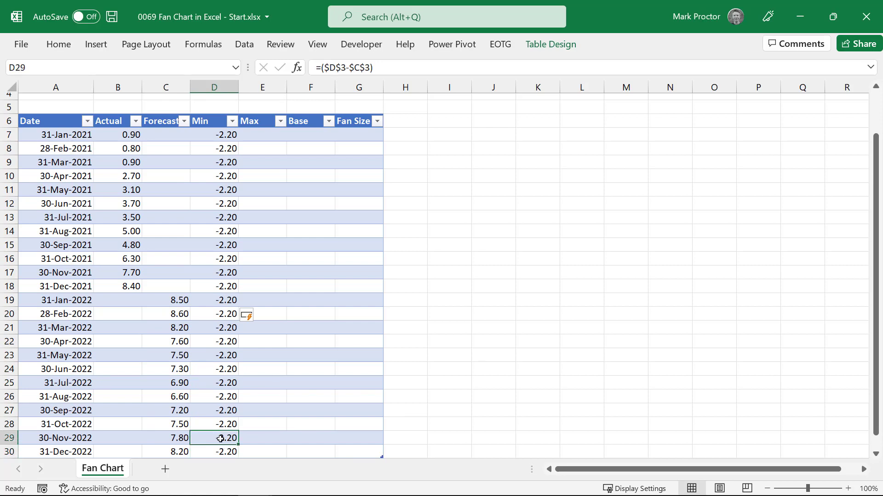
left_click(219, 425)
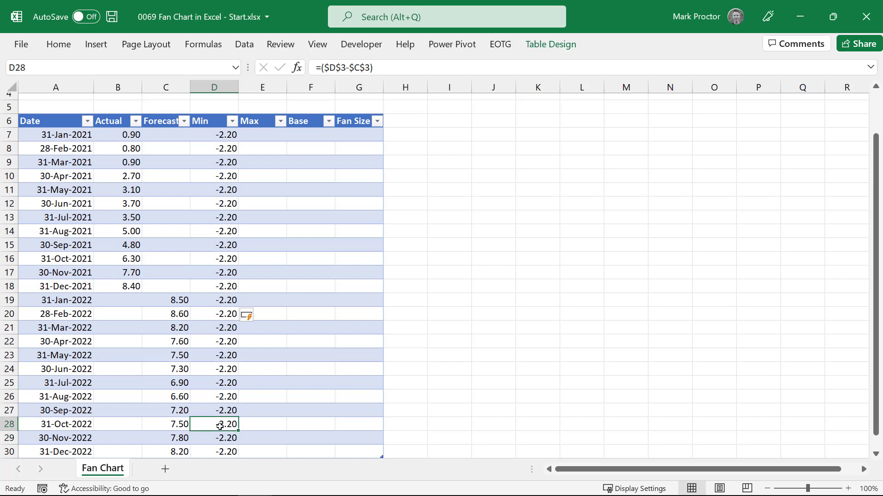
left_click(216, 413)
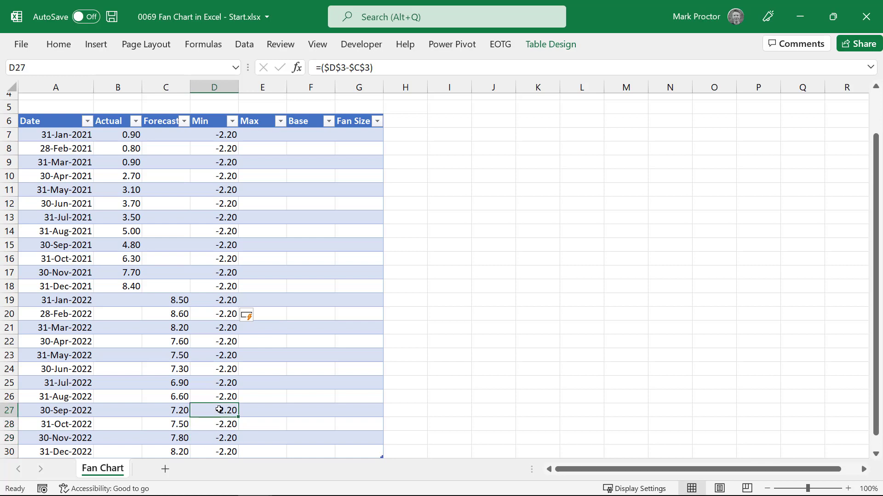
left_click(211, 301)
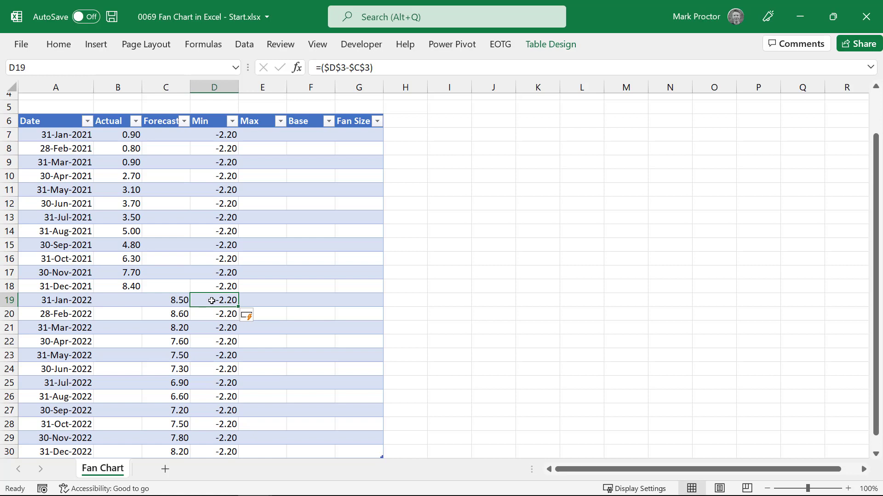
left_click(398, 65)
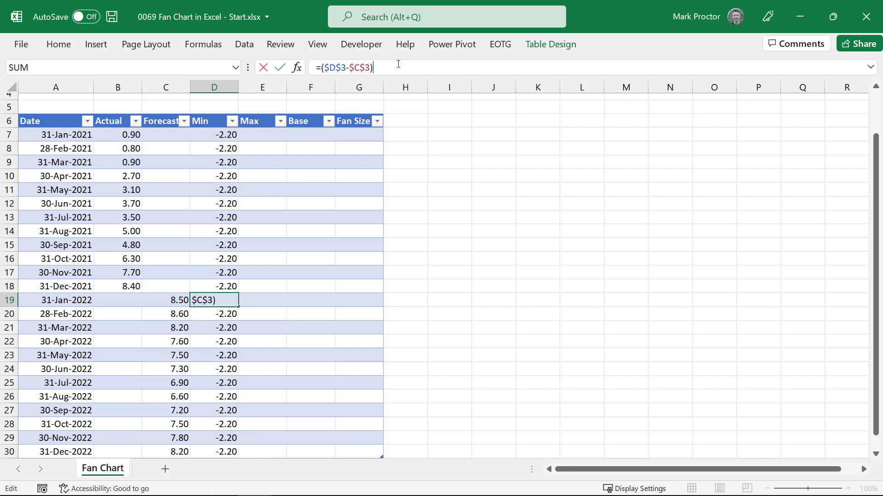
type("/CO")
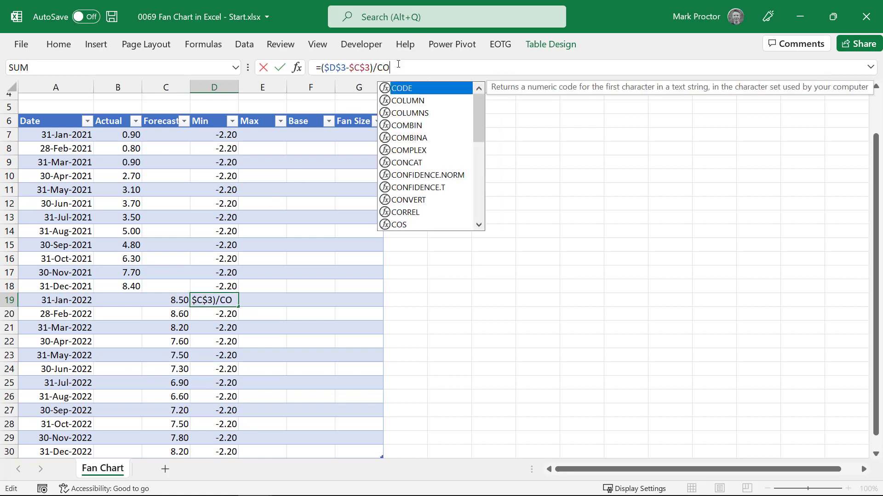
type("UNT(")
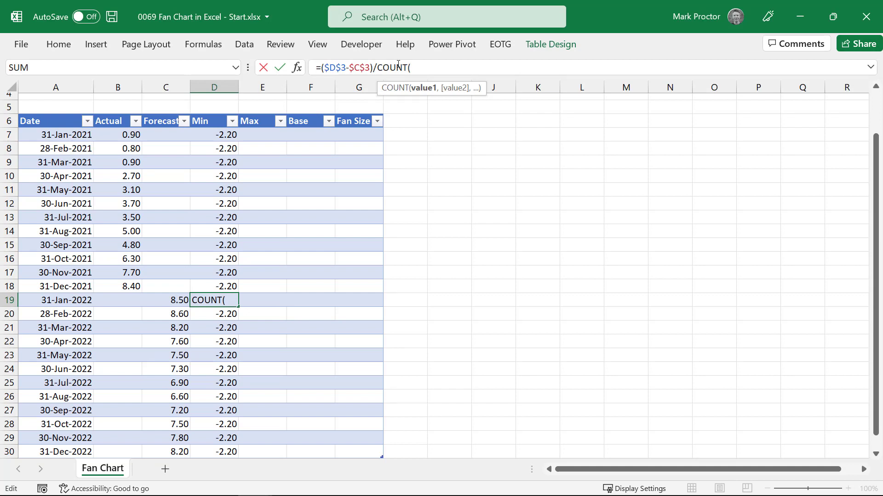
left_click(162, 114)
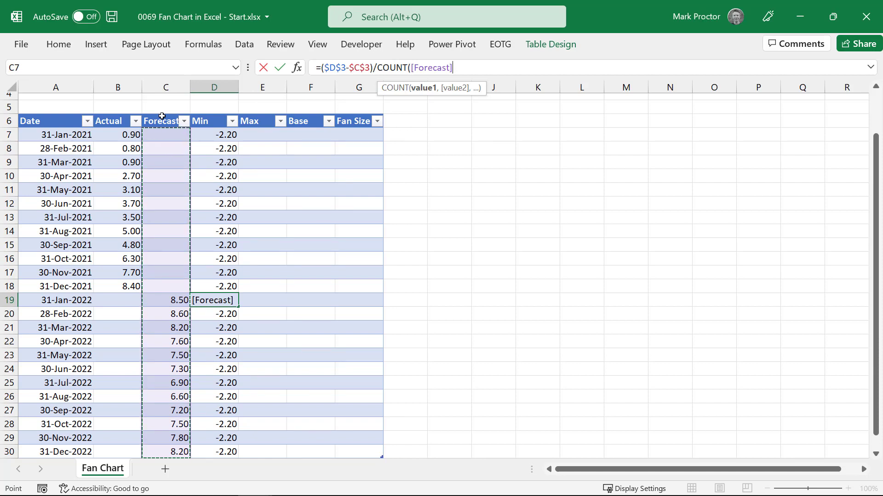
type(")")
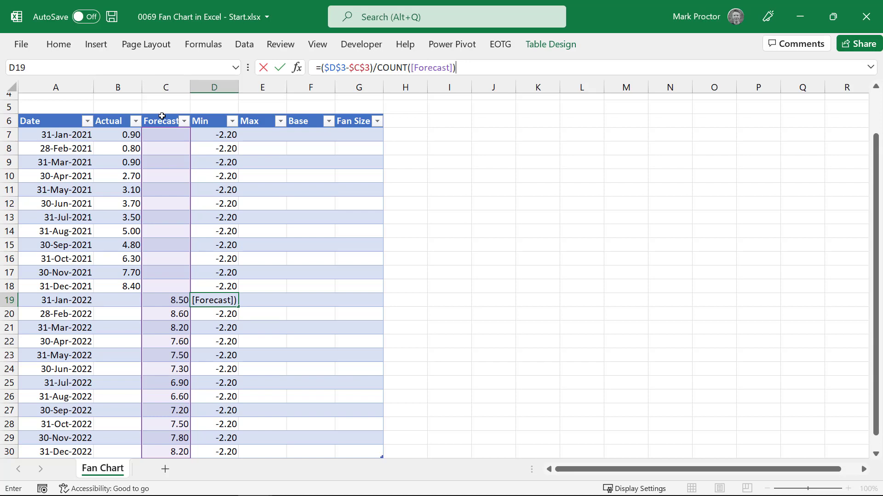
type("*COUNTA")
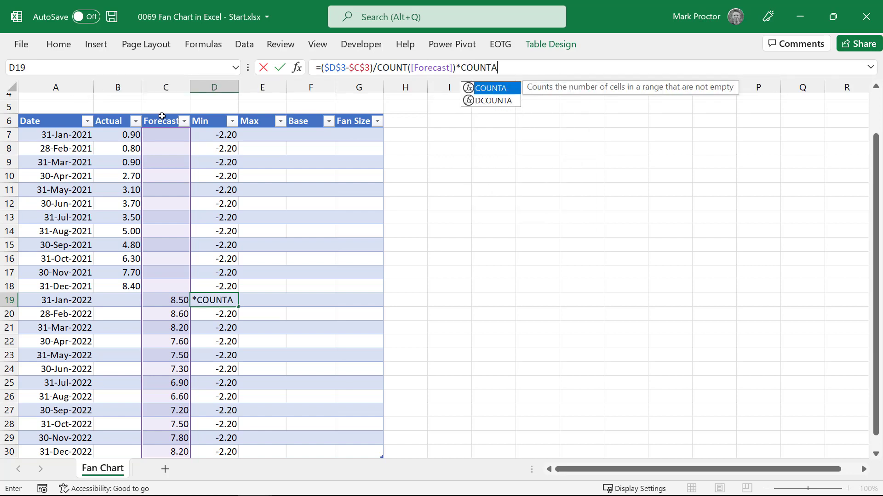
key("BackSpace")
type("(")
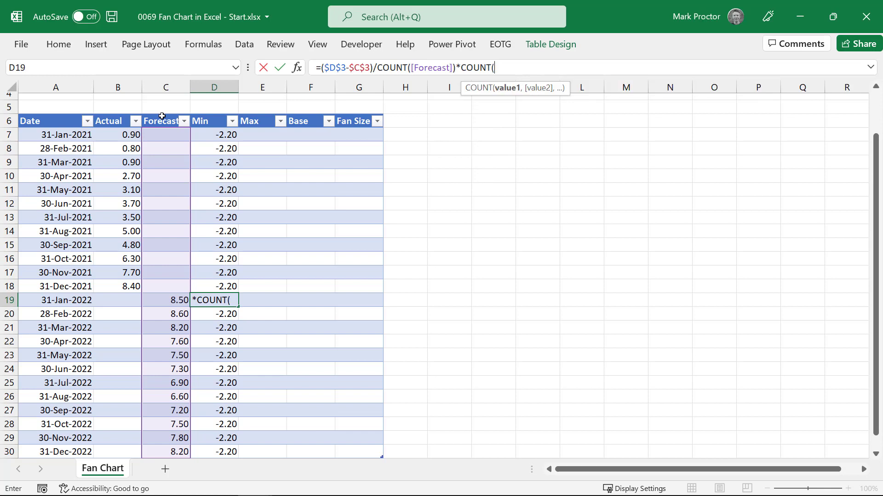
type("INDE")
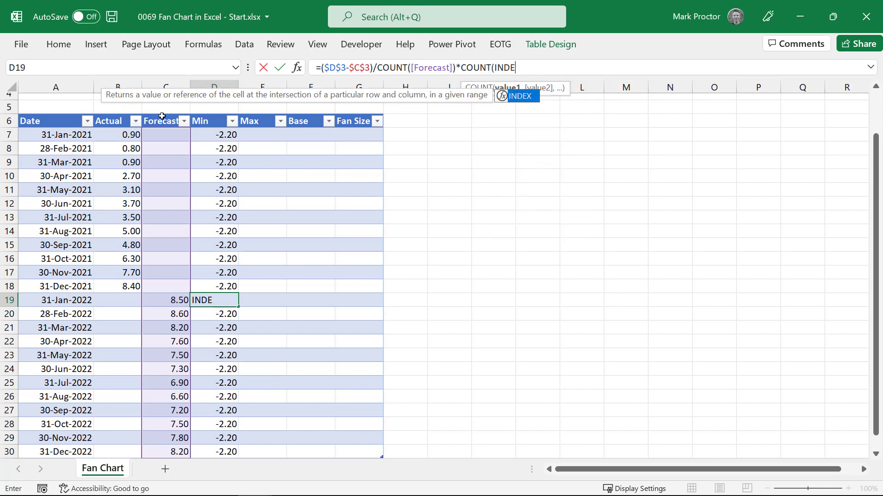
type("X(")
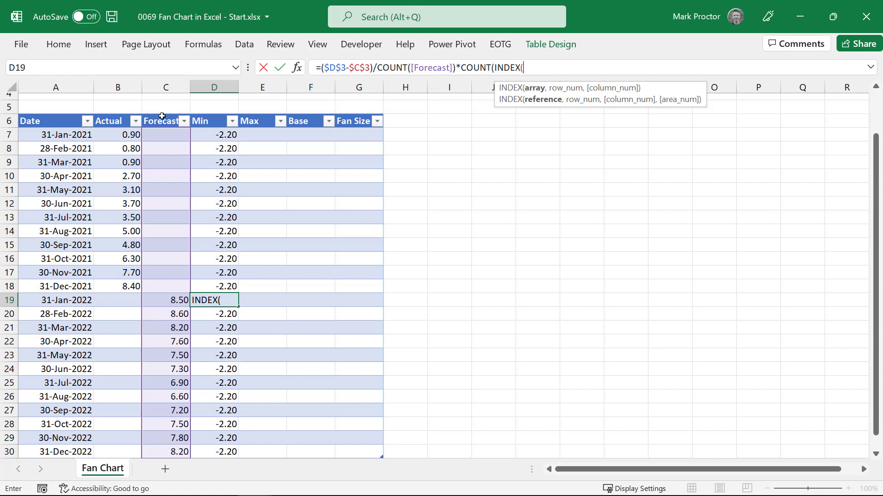
left_click(163, 116)
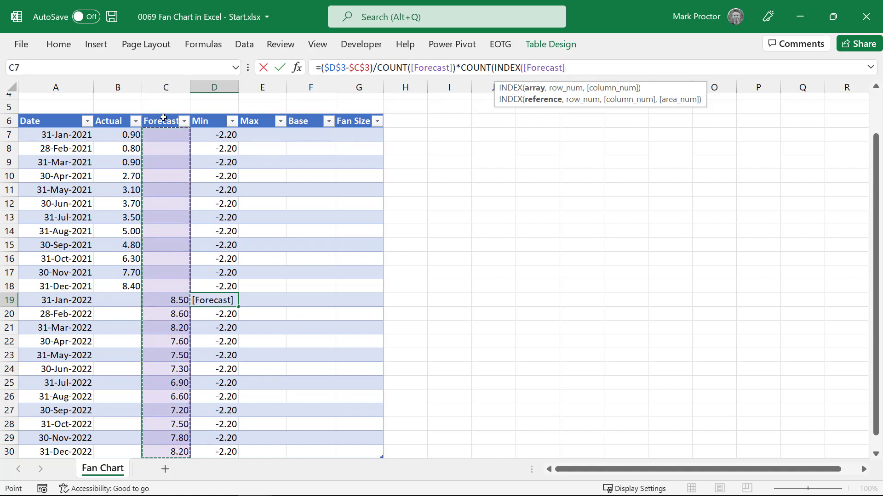
type(",1")
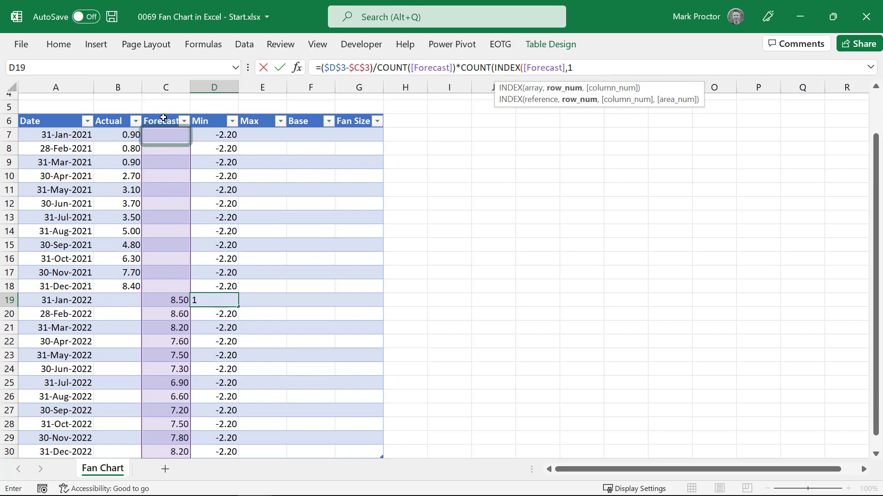
type(")")
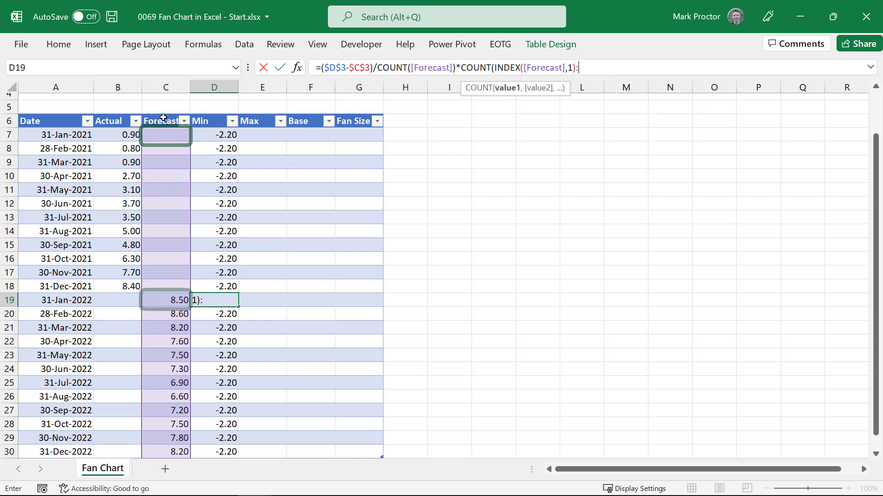
type(":")
left_click(165, 299)
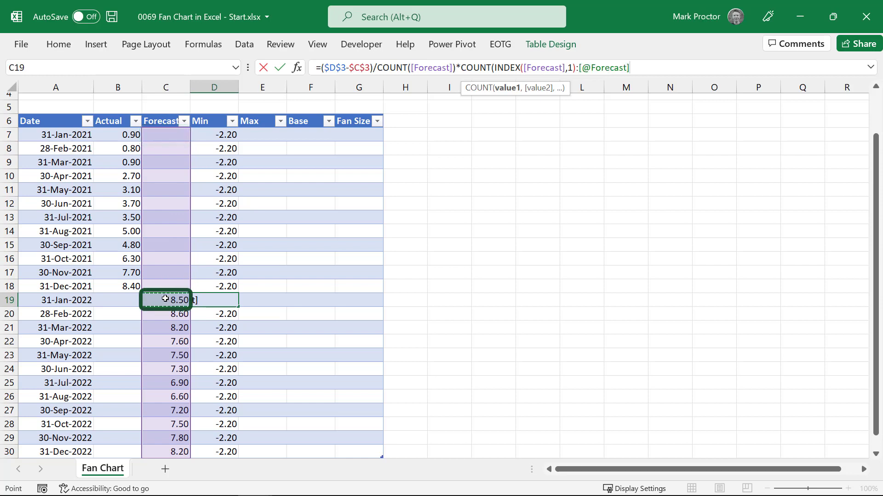
type(")")
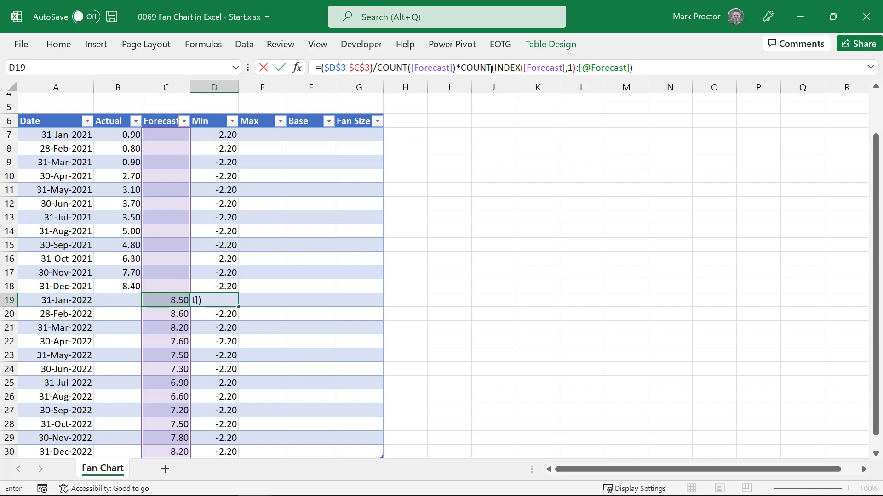
- Highlight INDEX([Forecast],1) and show the counted Forecast range expanding down the rows
left_click_drag(492, 68, 576, 70)
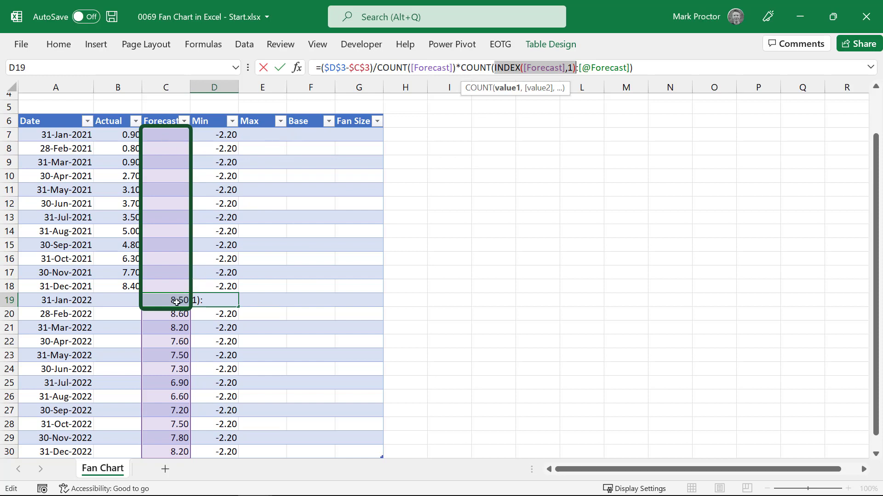
mouse_move(177, 302)
left_mouse_down()
mouse_move(170, 326)
mouse_move(169, 309)
left_mouse_up()
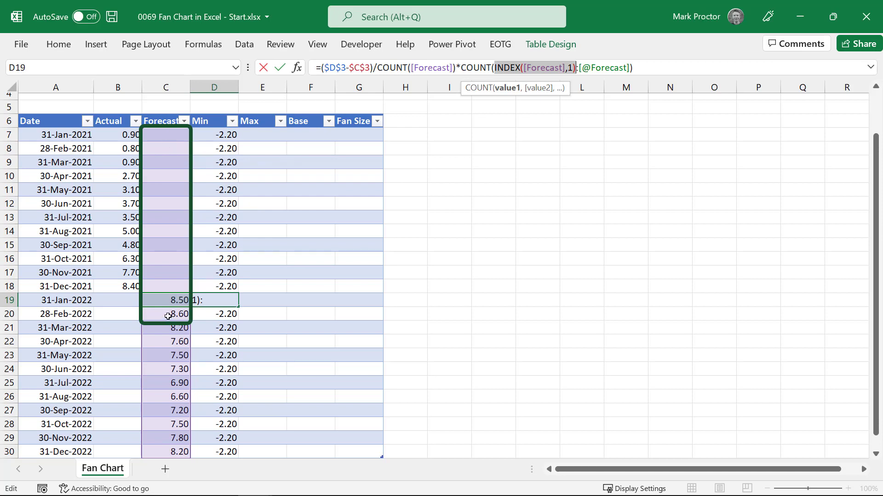
left_click_drag(173, 327, 173, 328)
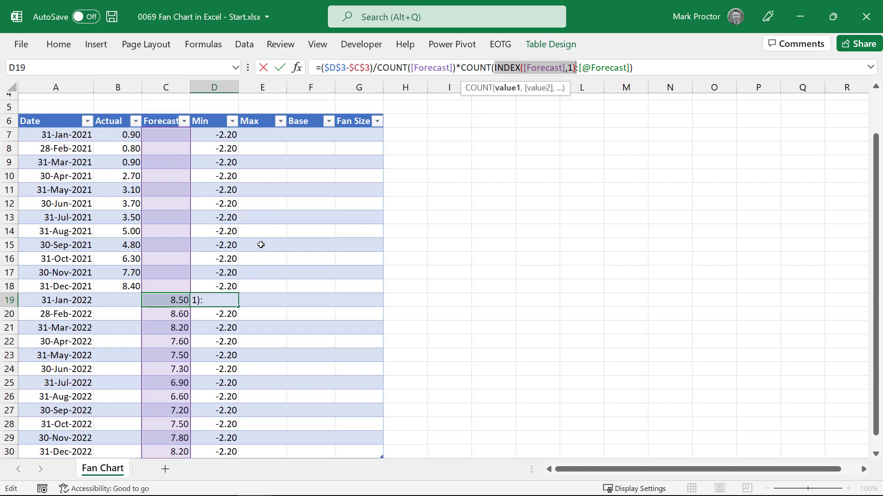
- Commit the running-count Min formula and check the 0.00 actual-month values through D30
key("Return")
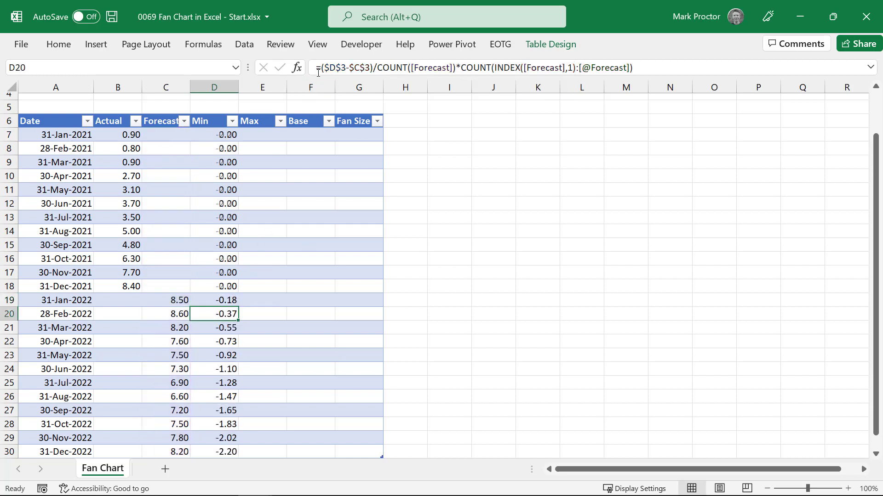
left_click_drag(225, 135, 204, 284)
scroll(203, 264, "down", 2)
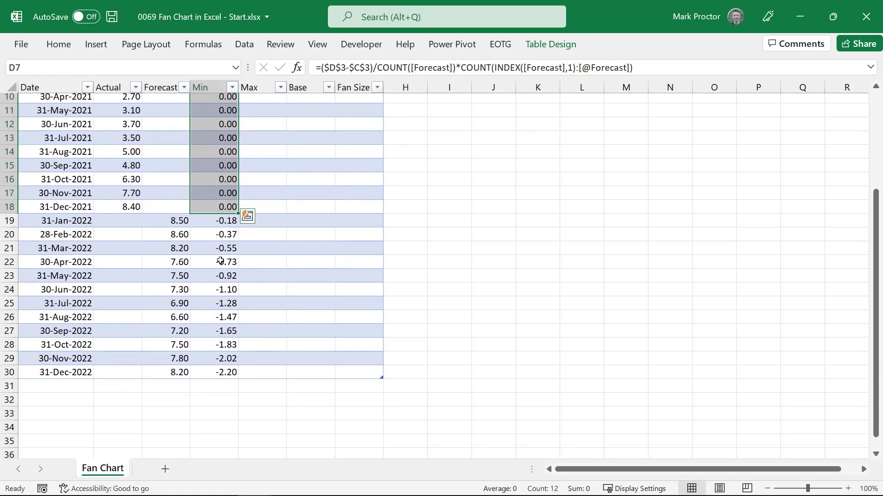
left_click_drag(216, 218, 222, 366)
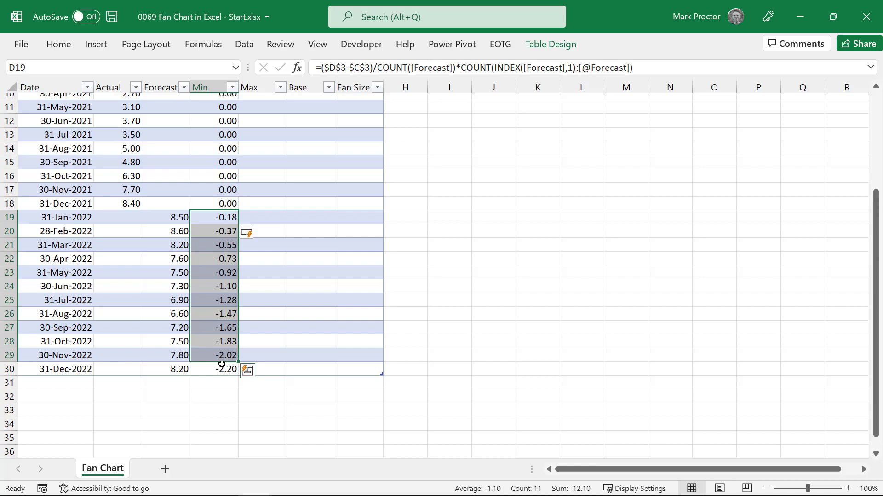
left_click(223, 366)
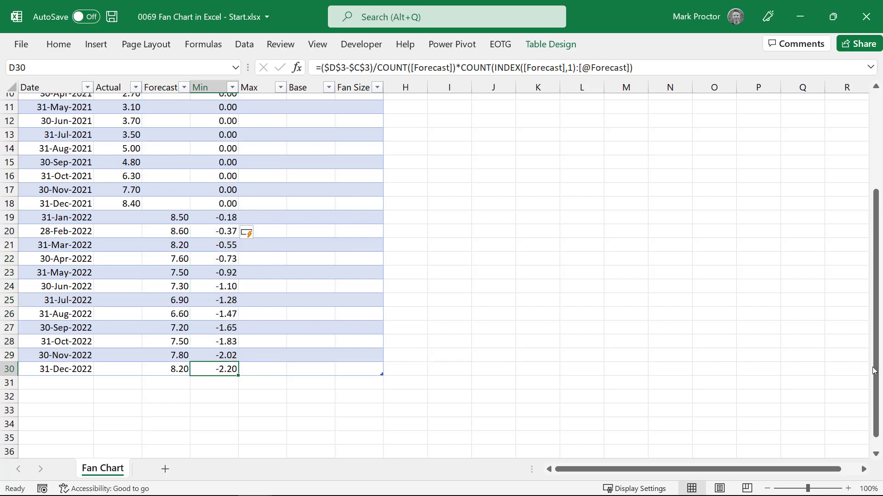
left_click_drag(876, 373, 876, 367)
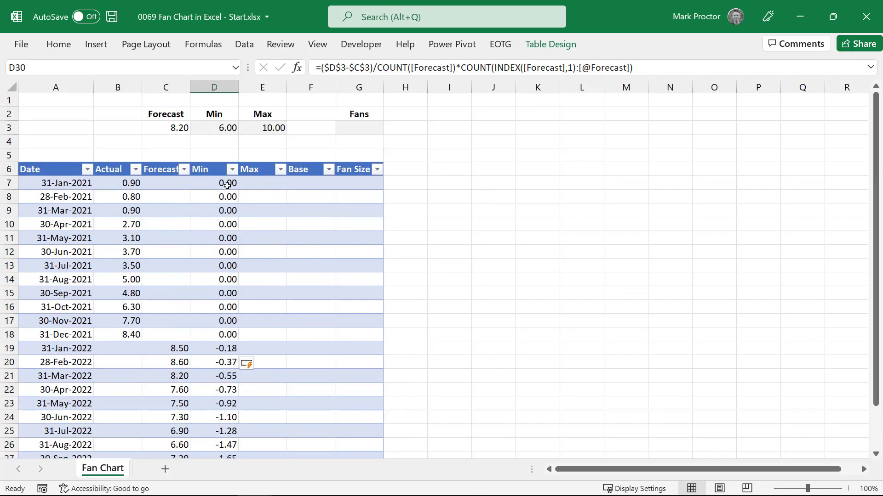
left_click(226, 184)
left_click(320, 69)
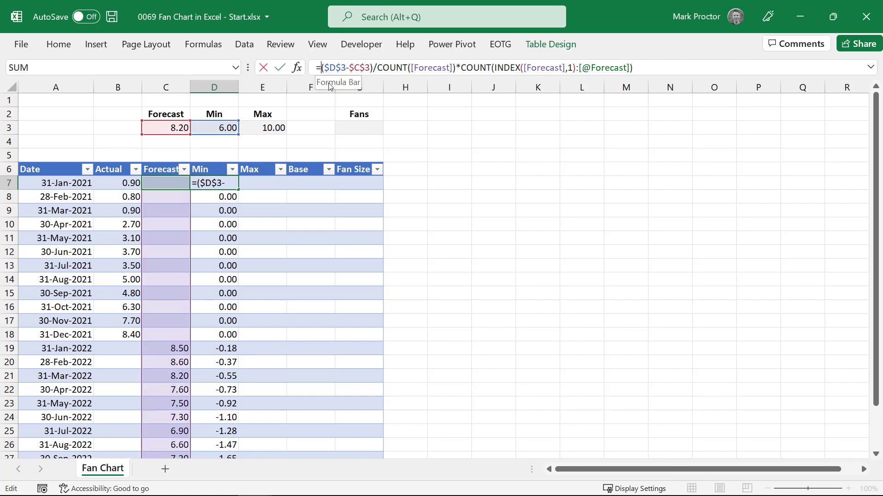
left_click(175, 183)
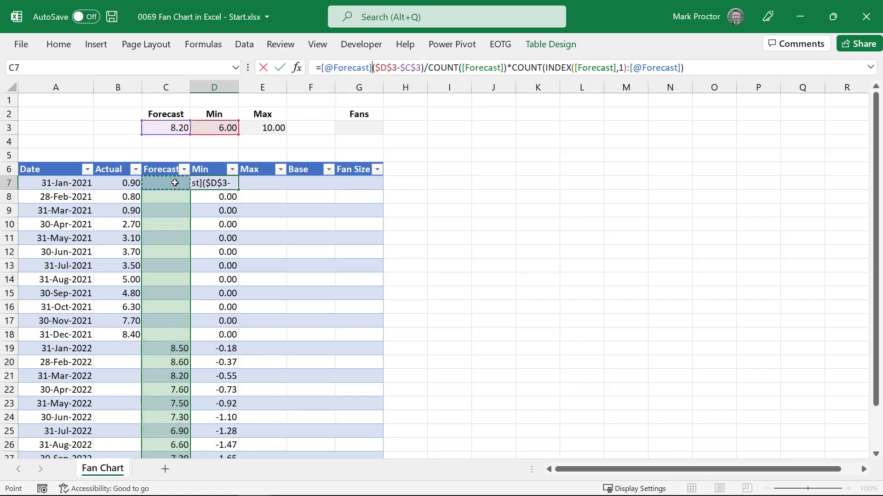
type("+")
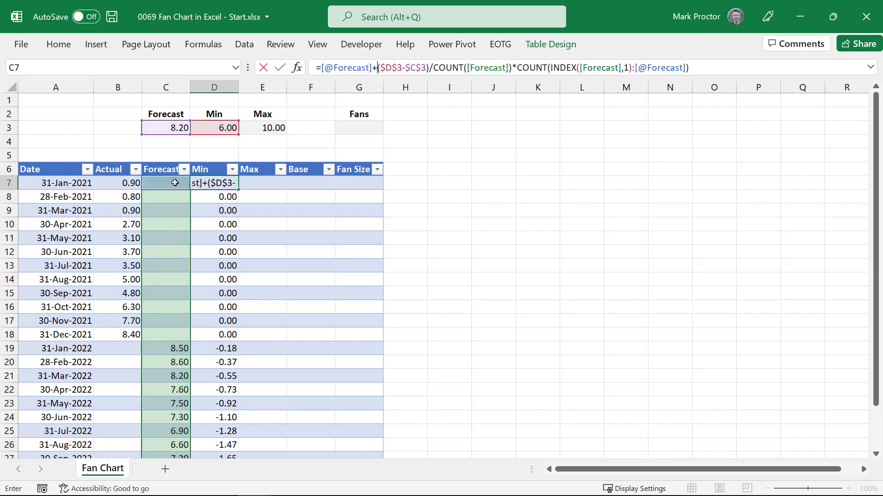
key("Return")
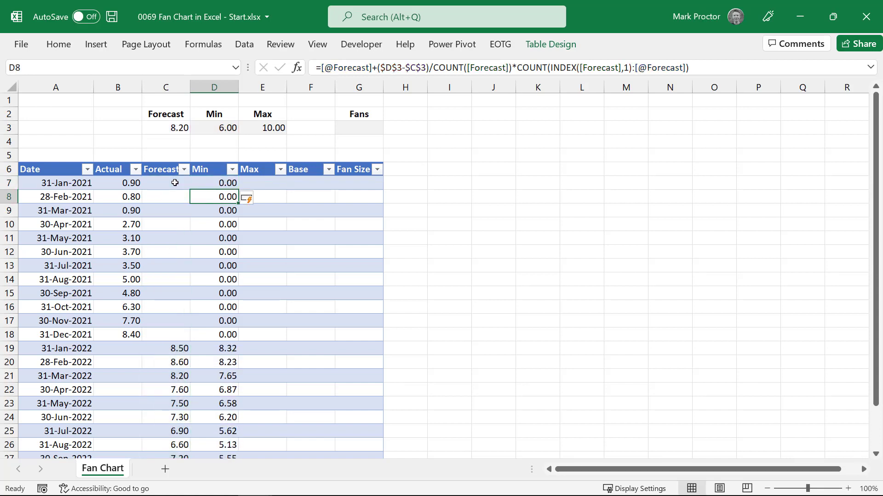
left_click(230, 183)
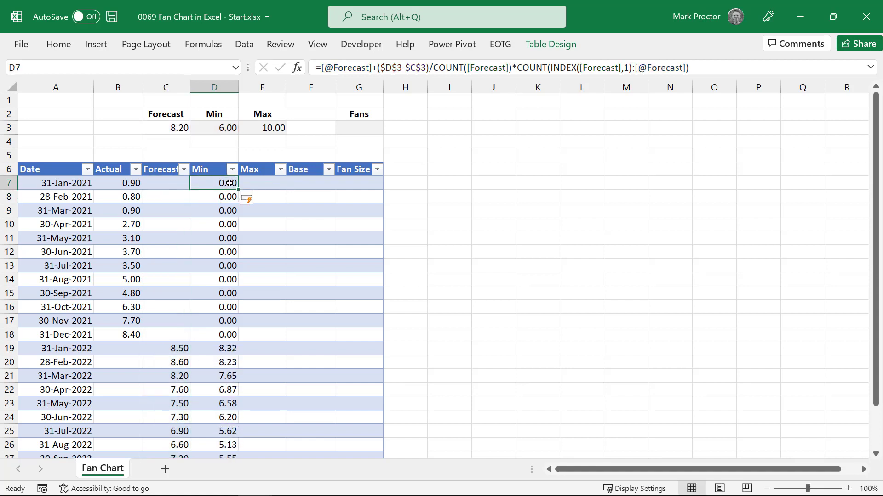
- Copy D7's Min formula into Max cell E7, repointing $D$3 to $E$3
left_click_drag(710, 72, 285, 73)
key("ctrl+c")
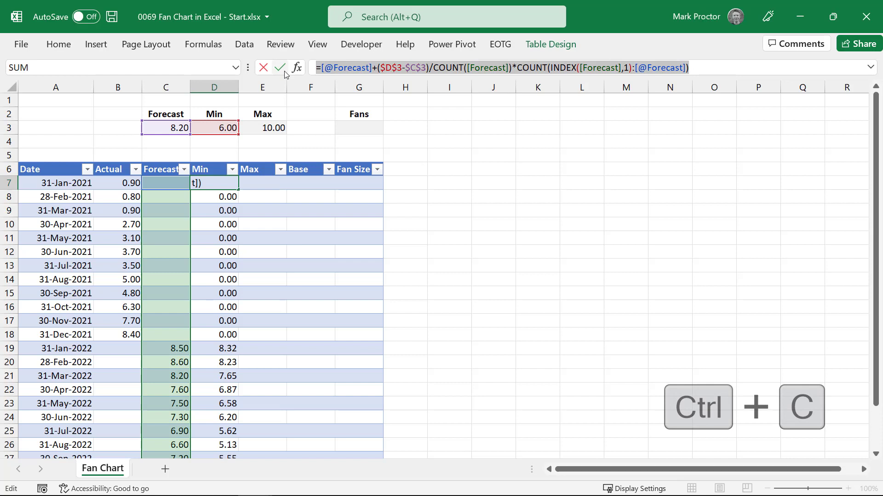
key("Escape")
left_click(257, 183)
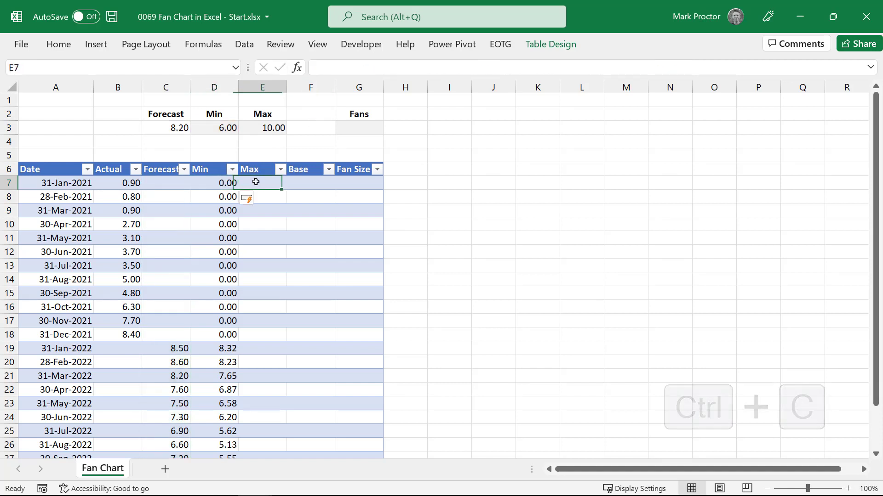
left_click(340, 69)
key("ctrl+v")
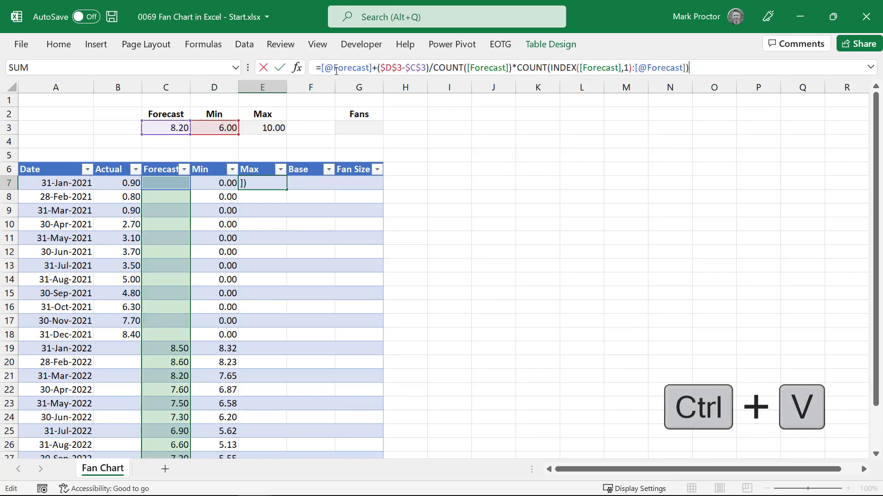
left_click_drag(223, 134, 255, 132)
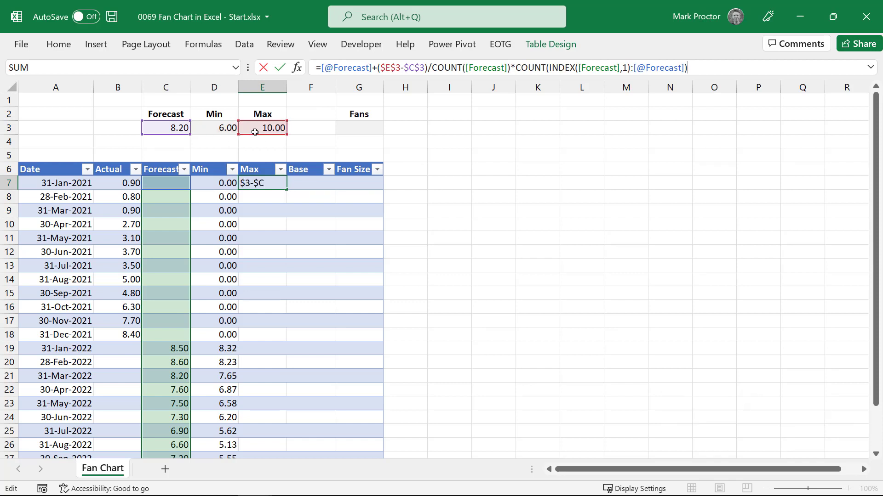
key("Return")
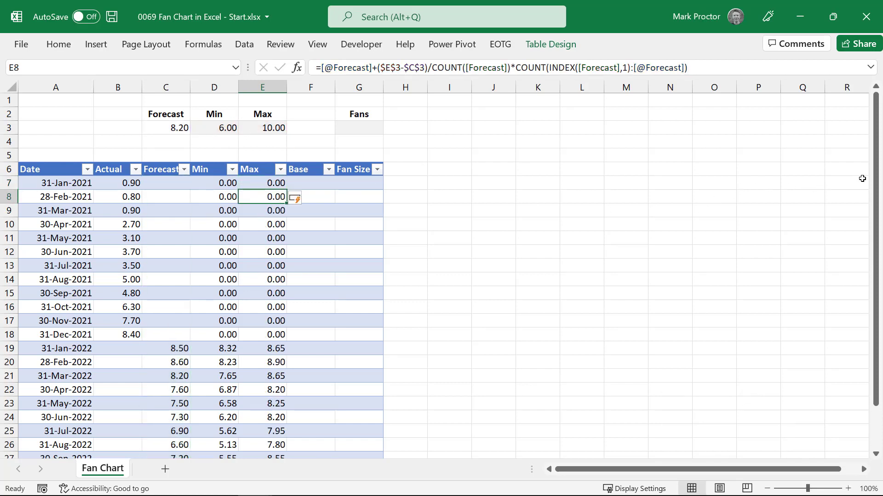
- Check the December 2022 Forecast, Min and Max values against the C3:E3 summary inputs
left_click_drag(875, 180, 859, 306)
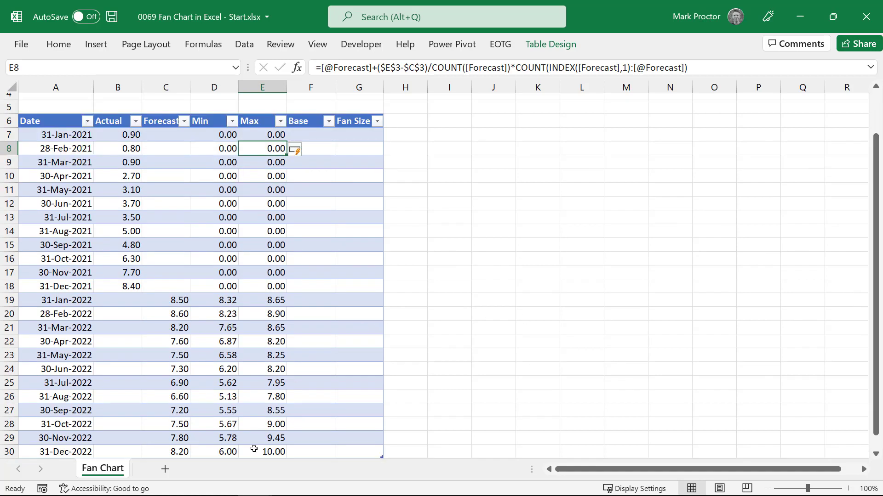
left_click(221, 452)
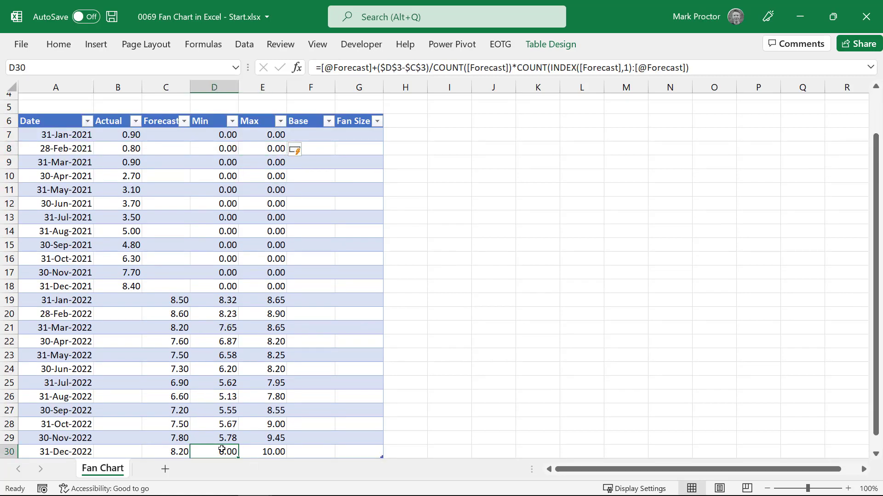
left_click(262, 452)
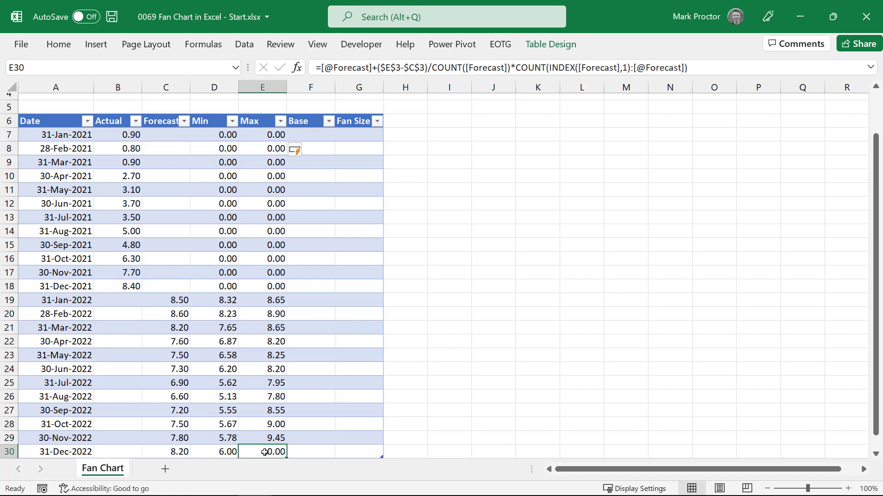
left_click(180, 451)
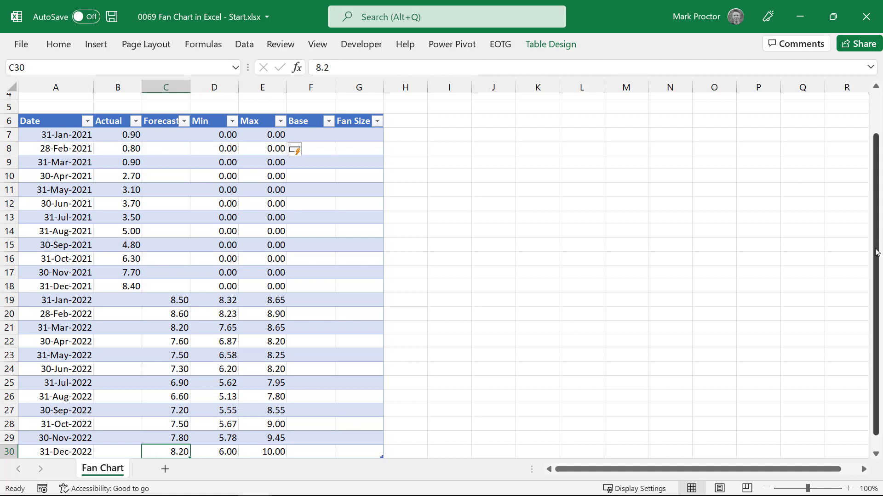
left_click_drag(876, 252, 876, 209)
left_click(170, 124)
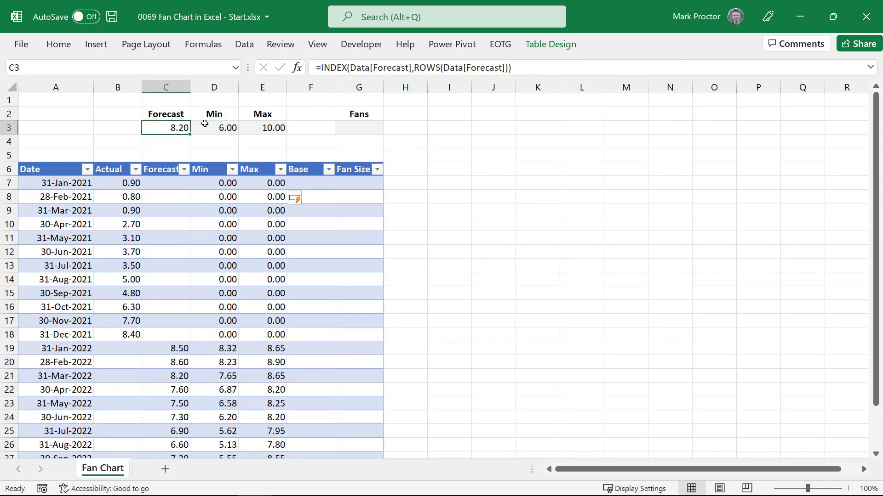
left_click_drag(205, 124, 263, 122)
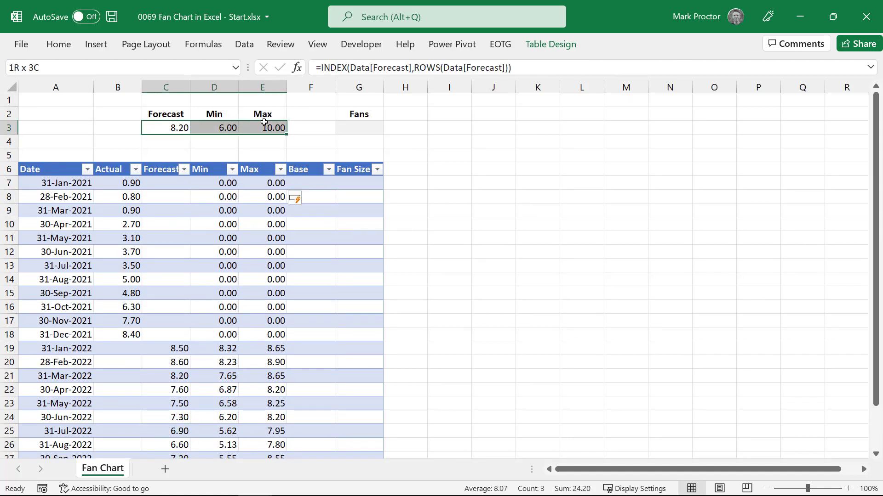
left_click(304, 182)
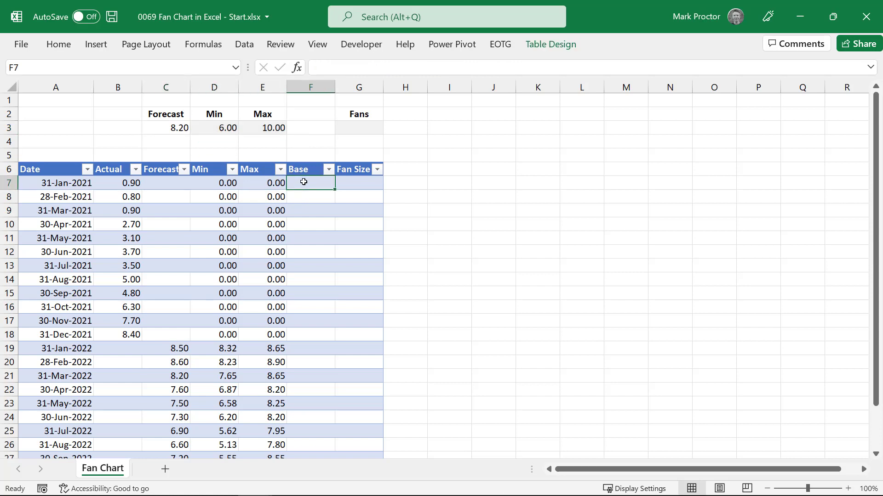
type("=")
key("Left")
key("Left")
key("Left")
key("Left")
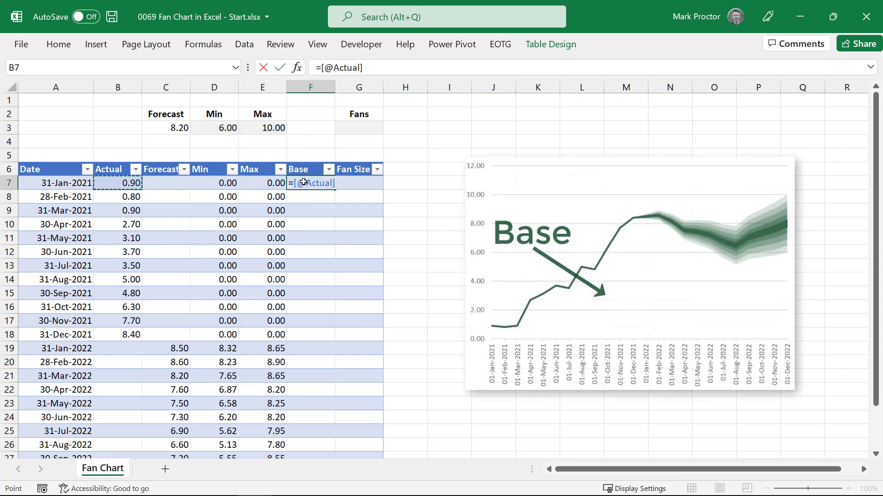
type("+")
key("Left")
key("Left")
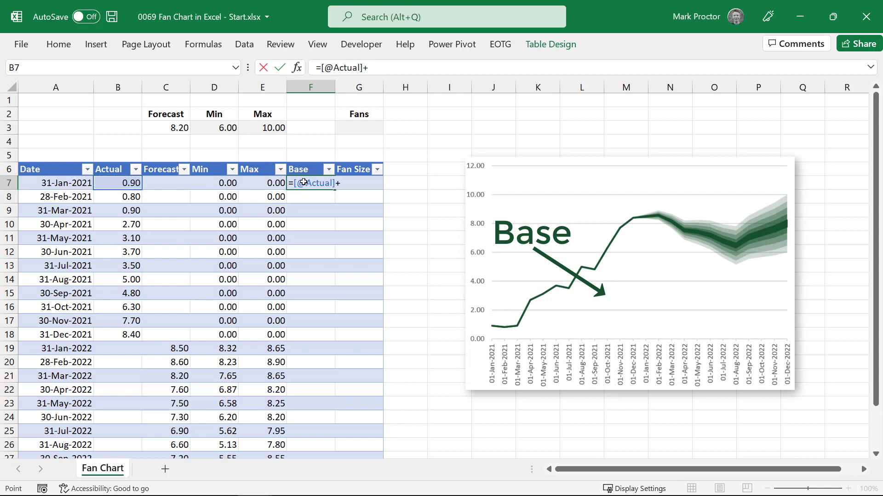
key("Return")
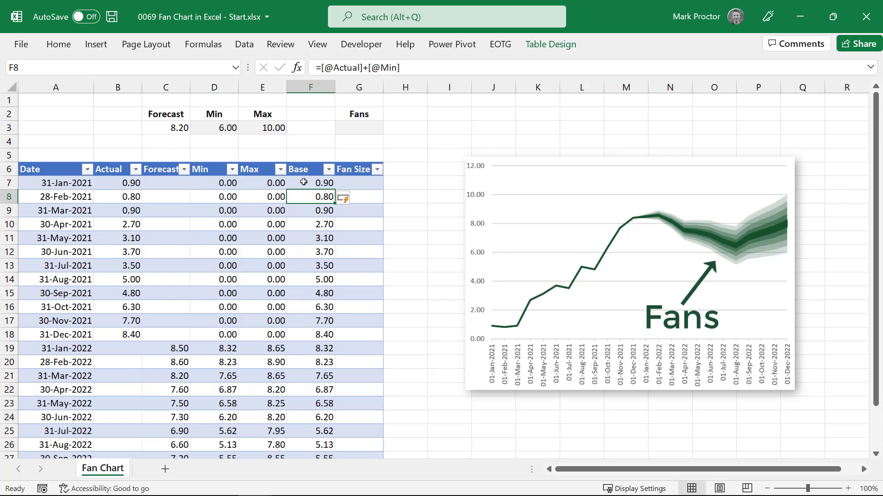
- Set the number of fans in G3 to 9
left_click(374, 129)
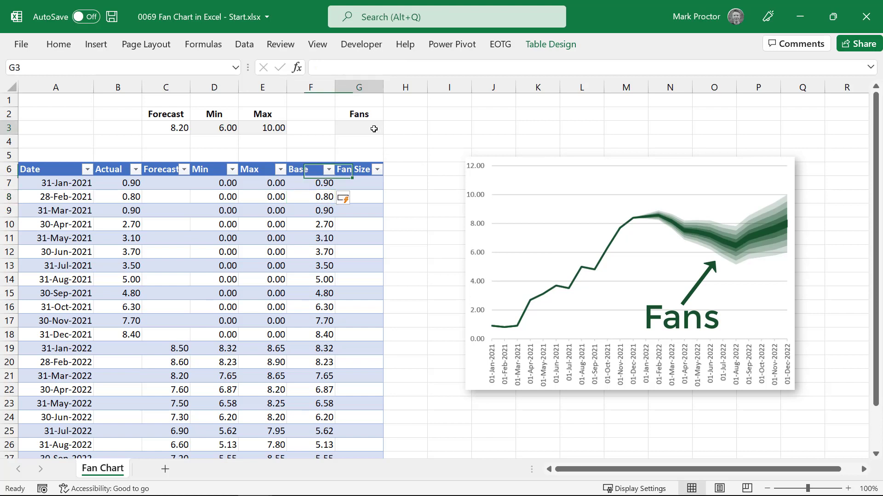
type("9")
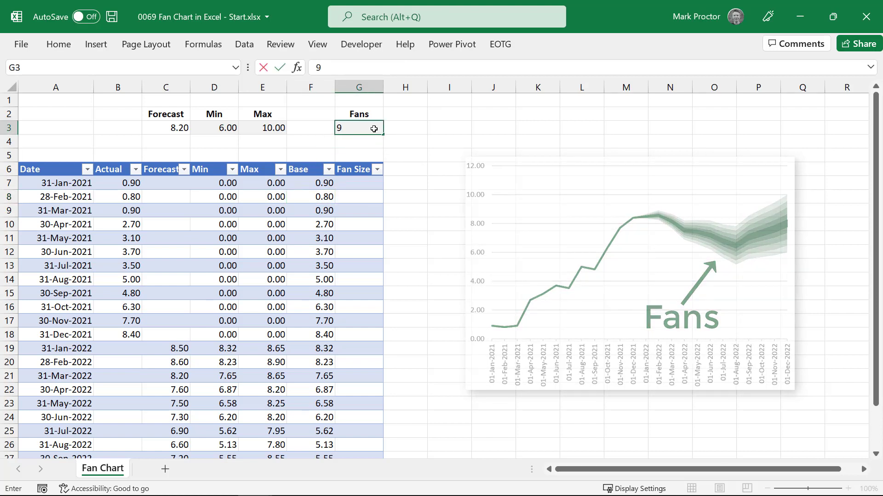
key("Return")
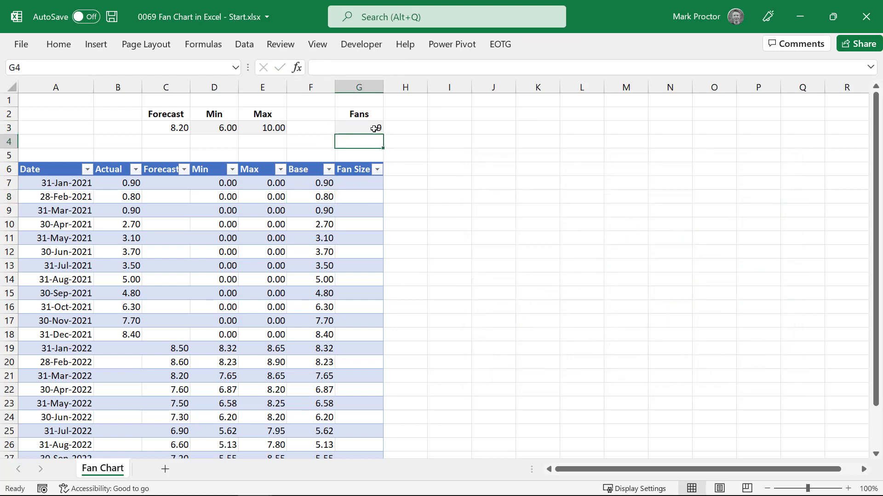
left_click(357, 183)
type("=")
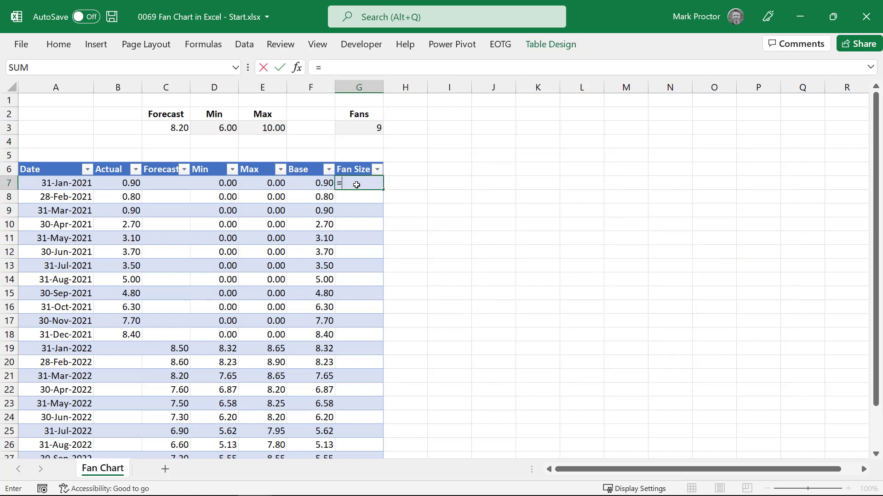
type("(")
left_click(268, 183)
type("-")
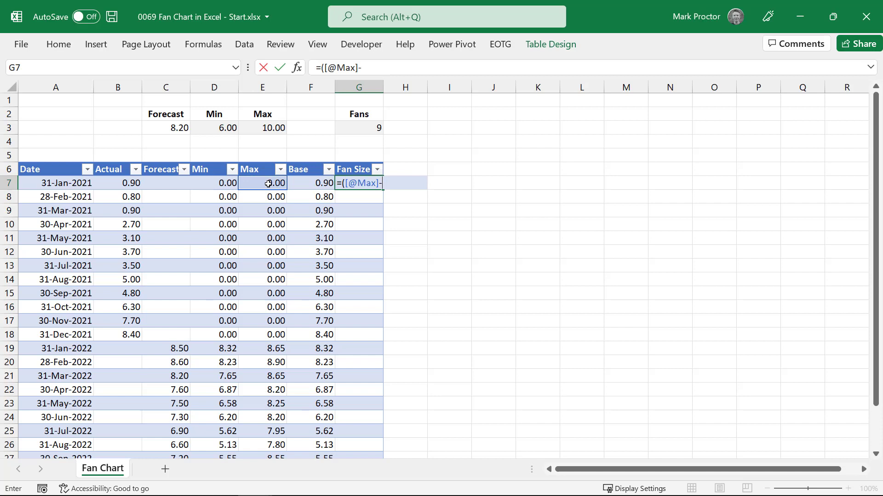
left_click(224, 183)
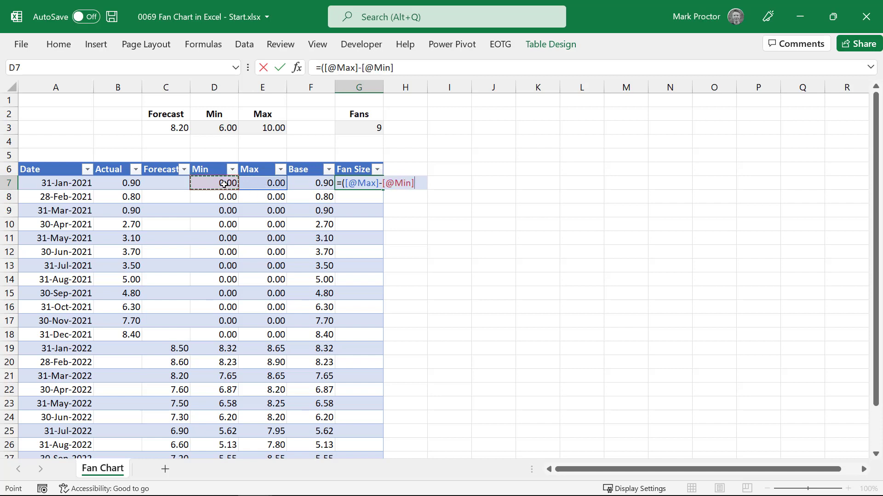
type(")/")
left_click(351, 126)
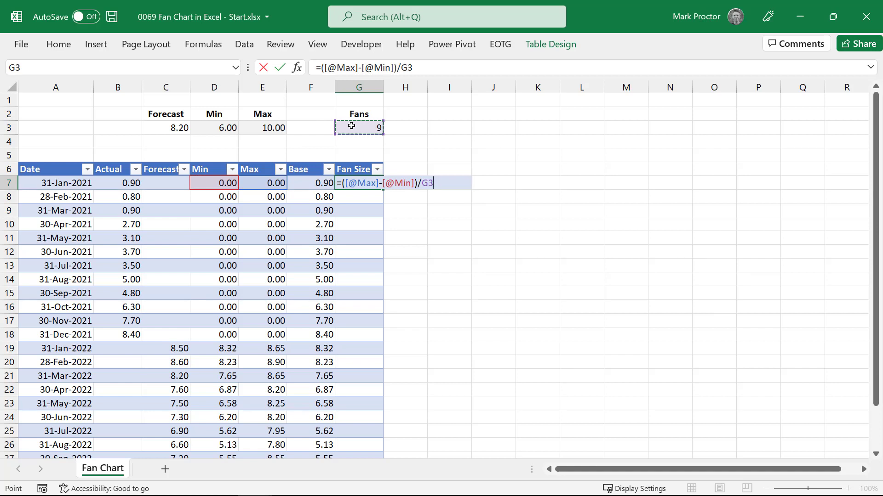
key("F4")
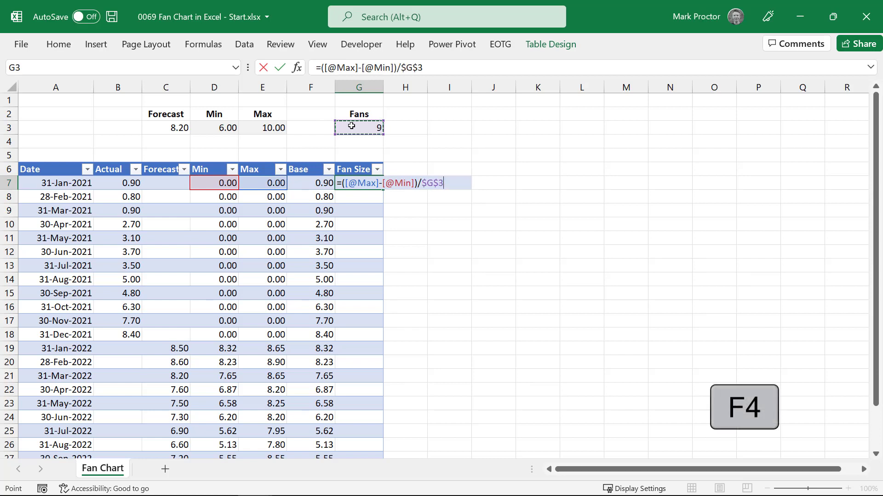
key("Return")
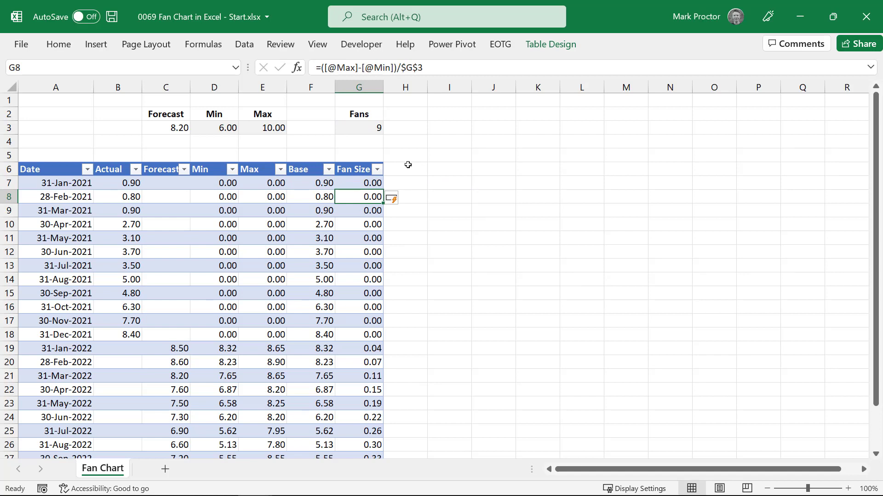
- Insert a stacked area chart of Date, Base and Fan Size, placed right of the table
left_click(56, 165)
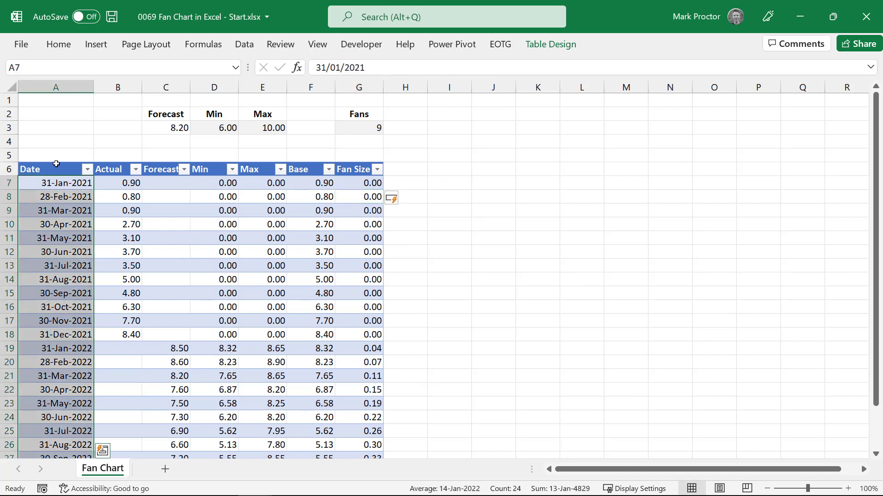
left_click(310, 163, "ctrl")
left_click(355, 165, "ctrl")
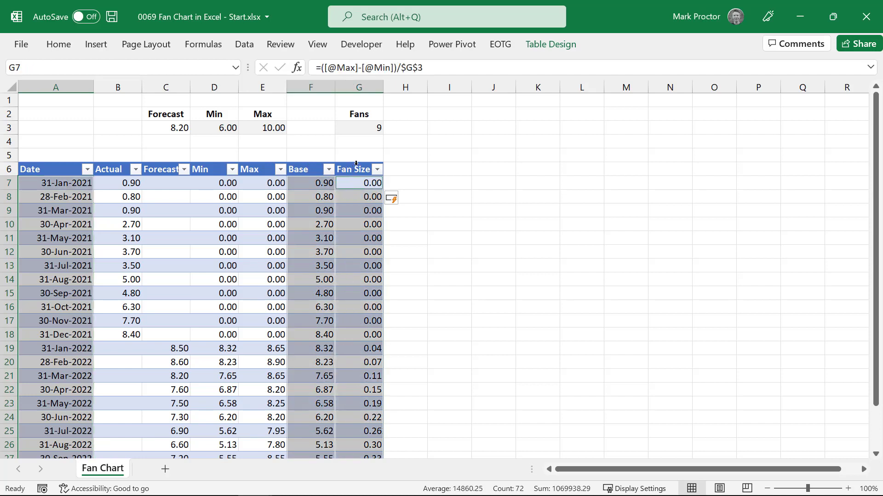
left_click(97, 44)
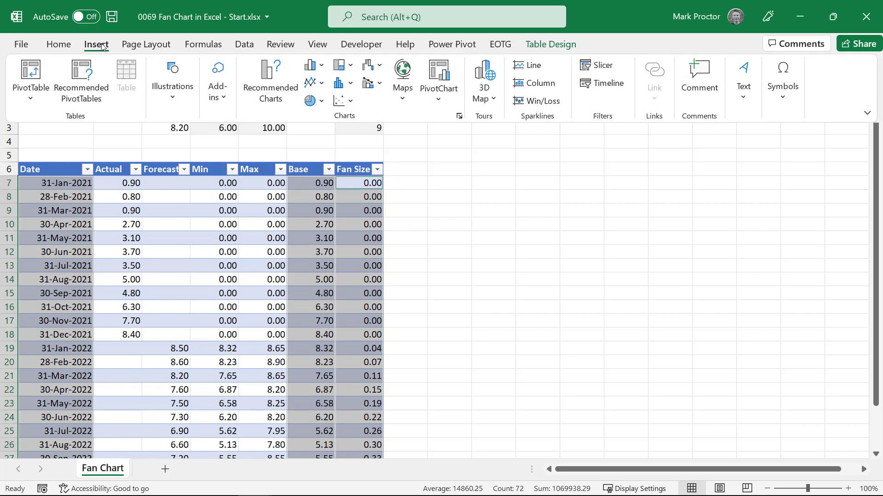
left_click(323, 83)
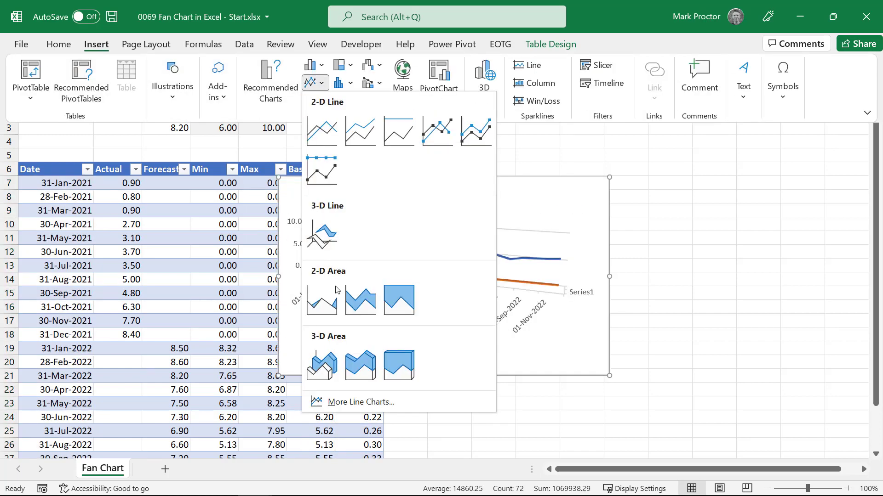
left_click(361, 301)
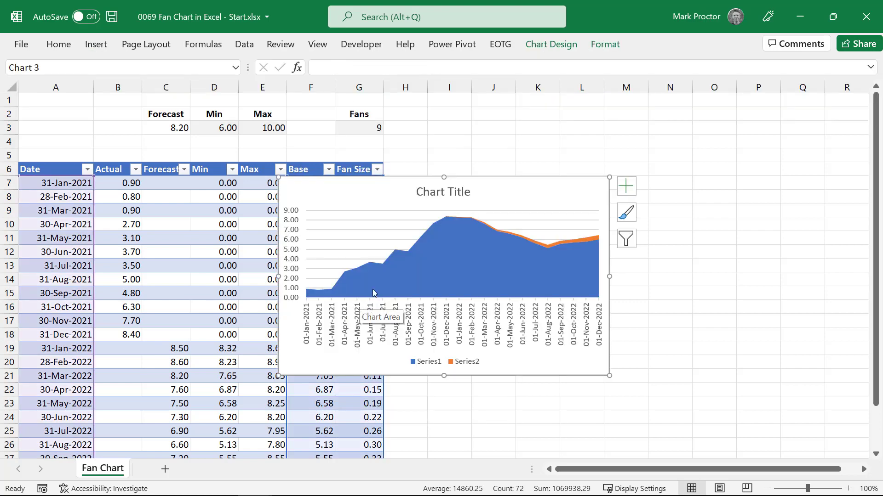
left_click_drag(413, 180, 541, 178)
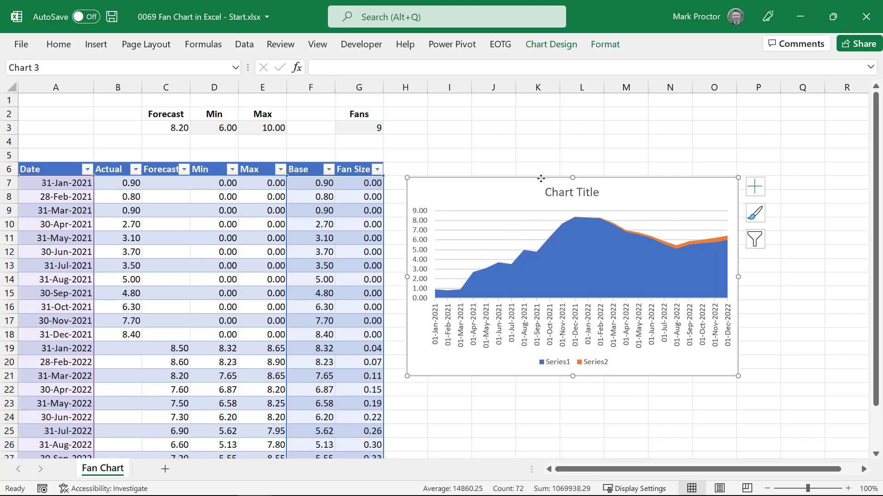
key("Escape")
- Copy the Fan Size column values
left_click(364, 166)
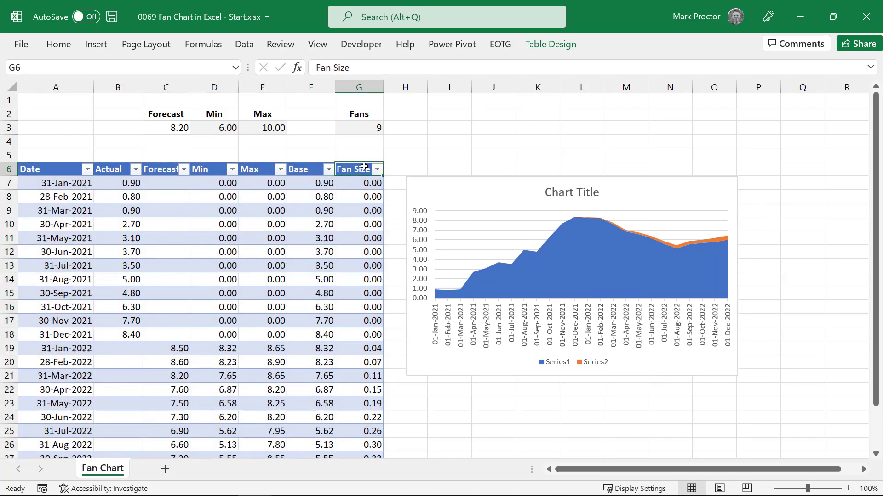
left_click(364, 162)
key("ctrl+c")
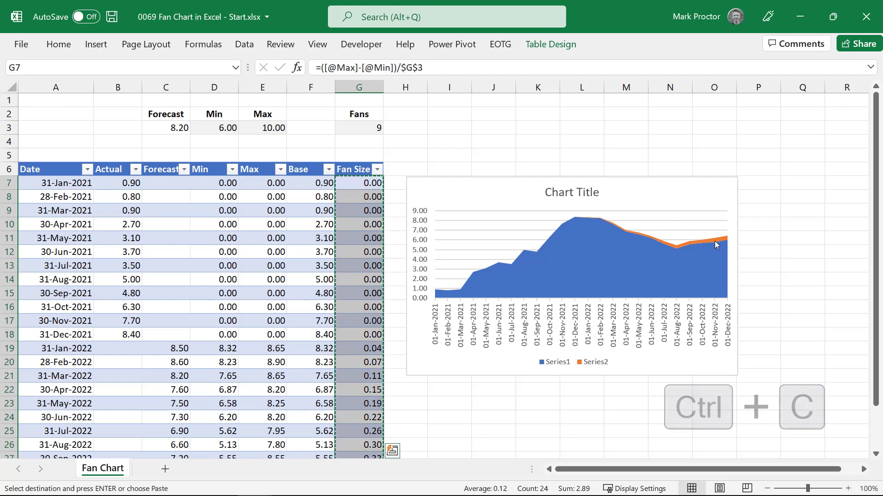
- Paste the copied Fan Size values into the chart repeatedly, stacking bands up to Series10
left_click(496, 219)
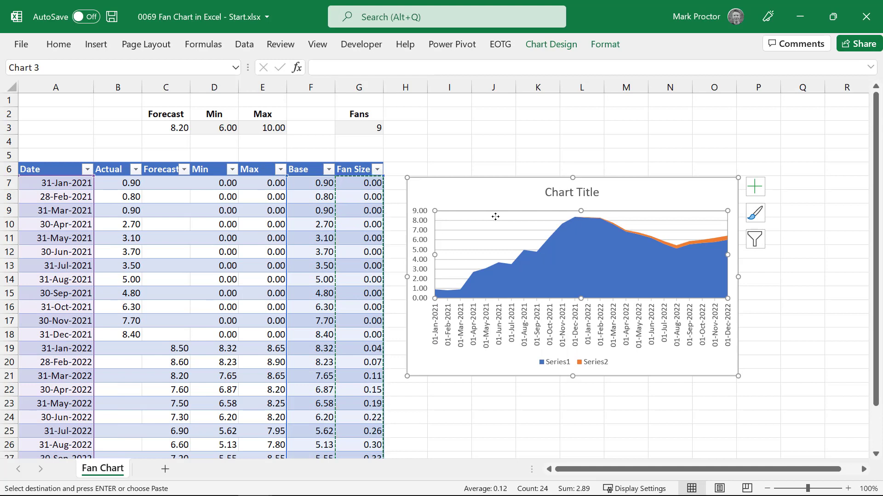
key("ctrl+v")
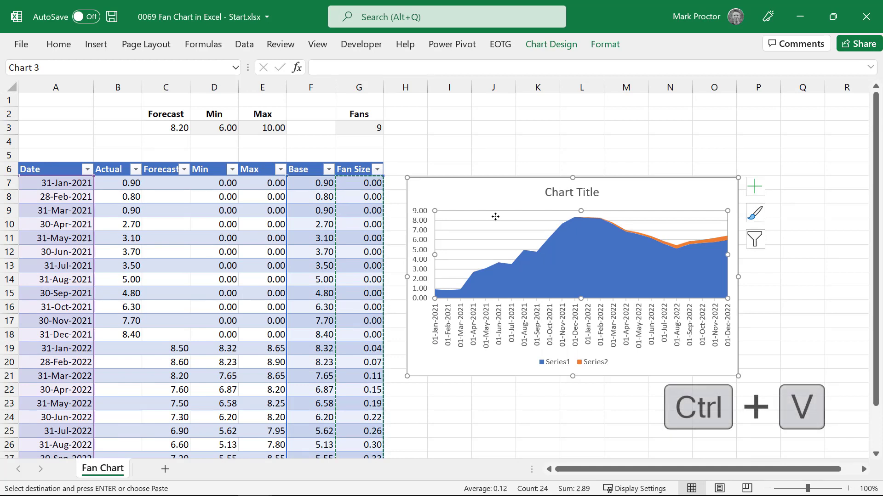
key("ctrl+v")
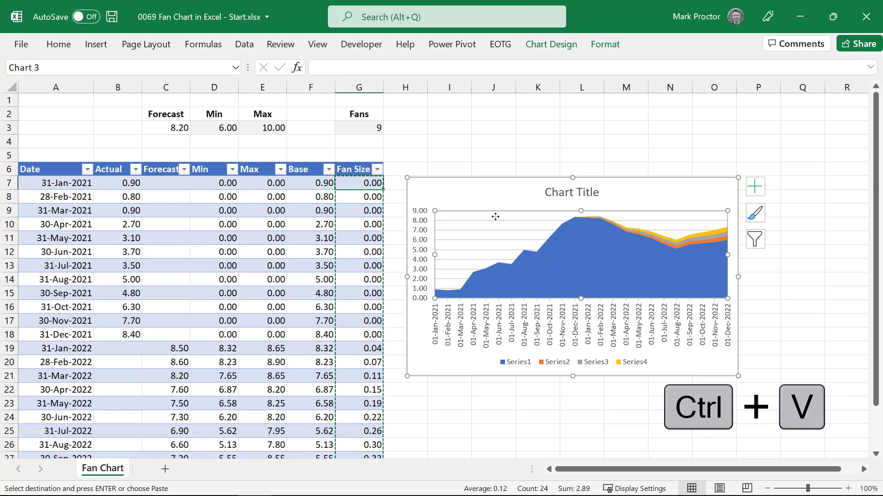
key("ctrl+v")
key("ctrl+v")
key("ctrl+v")
key("ctrl+v")
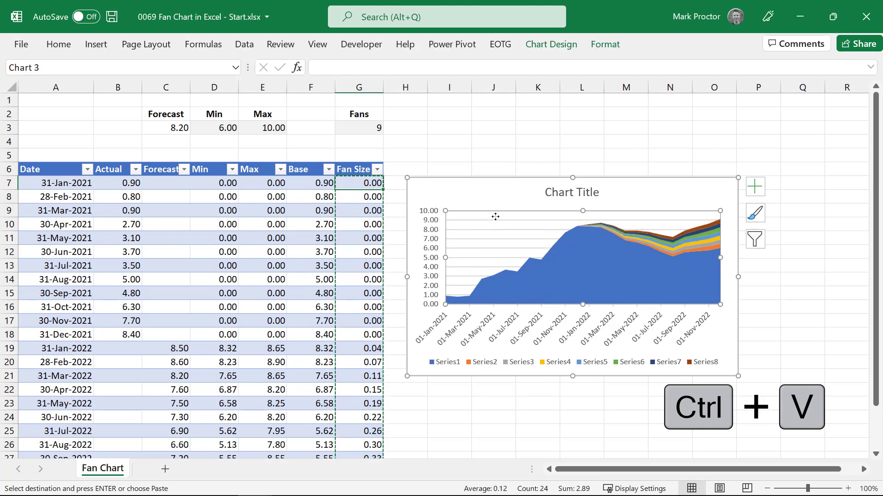
key("ctrl+v")
key("ctrl+v")
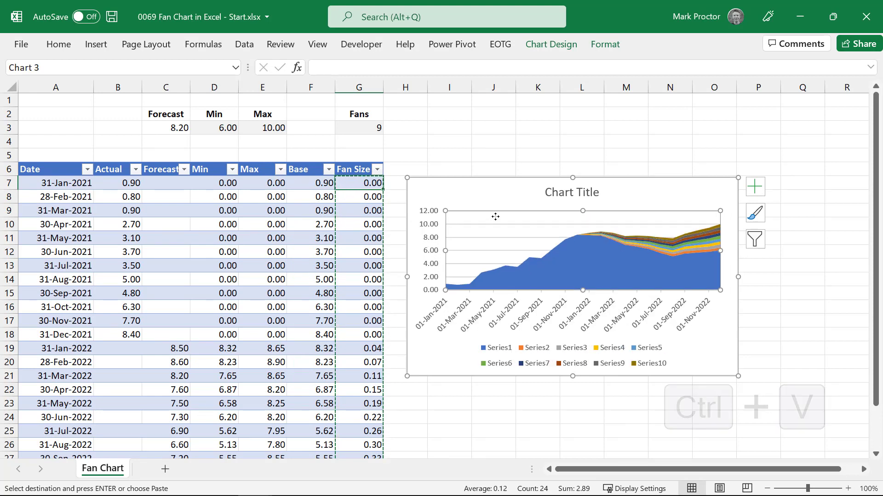
- Delete the chart's legend and chart title
left_click(538, 340)
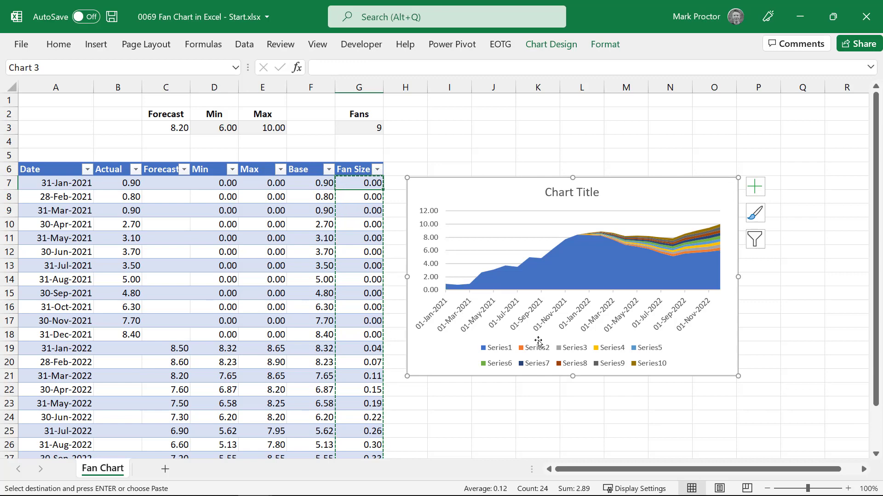
left_click(531, 341)
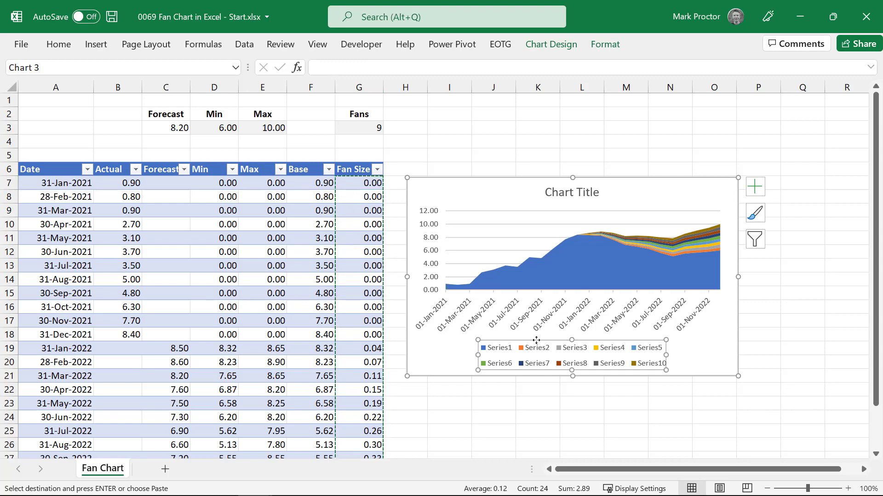
key("Delete")
left_click(568, 190)
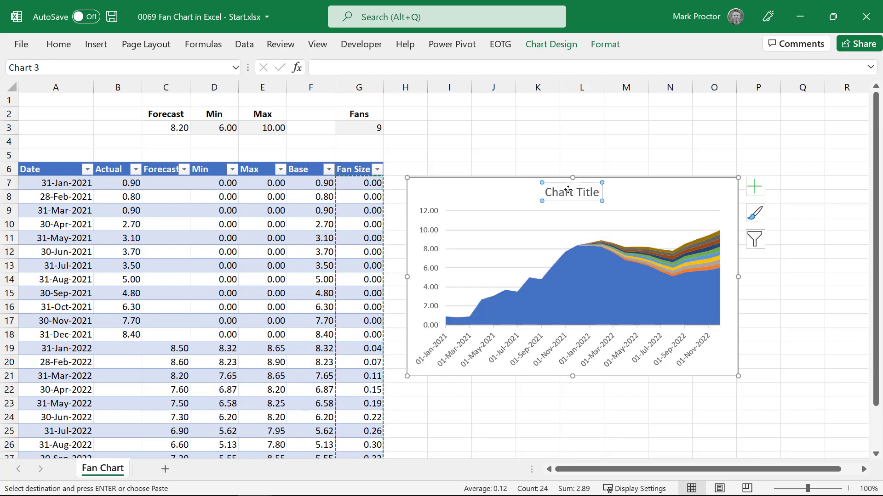
key("Delete")
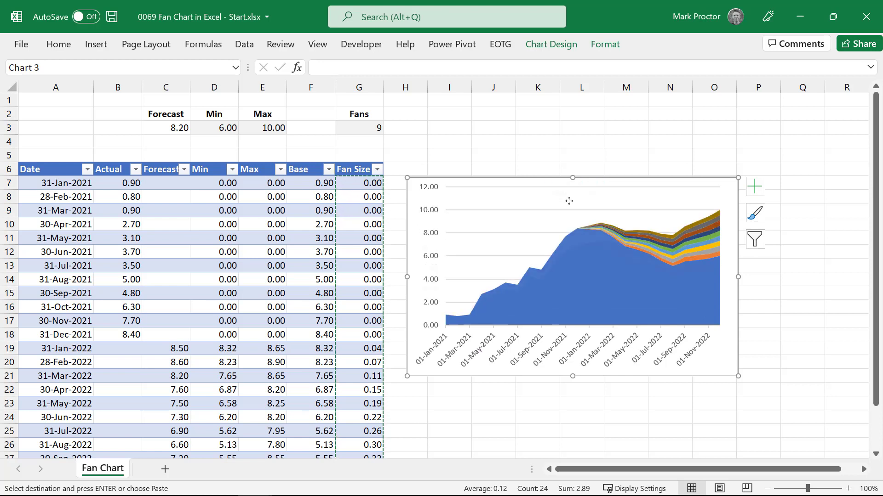
- Shift and enlarge the chart so every month from Jan-2021 to Dec-2022 is labelled
left_click_drag(482, 174, 502, 172)
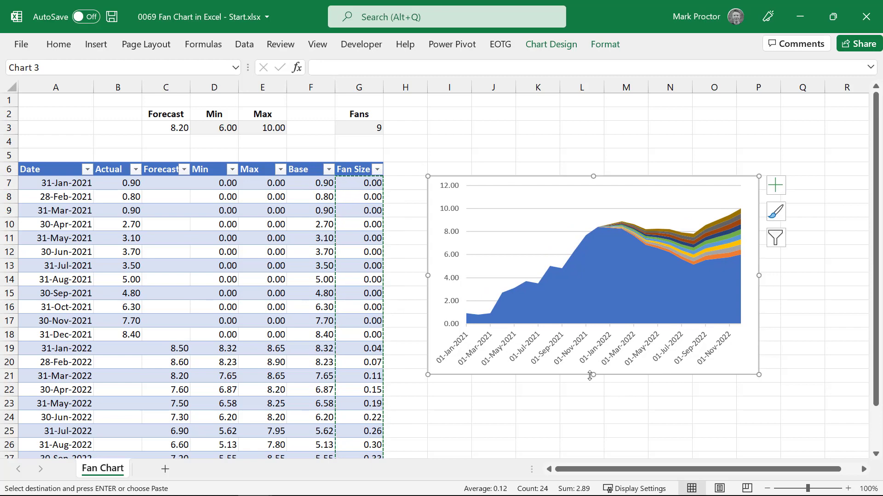
left_click_drag(595, 376, 593, 424)
left_click_drag(759, 300, 780, 300)
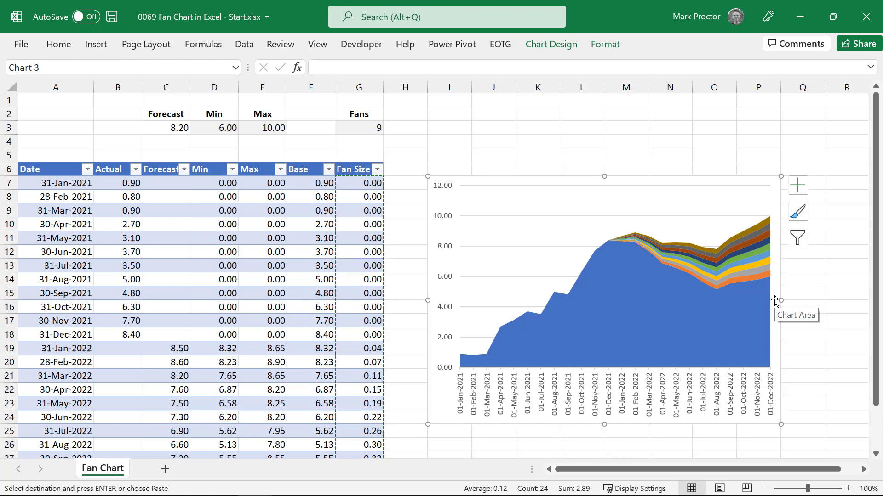
left_click(639, 308)
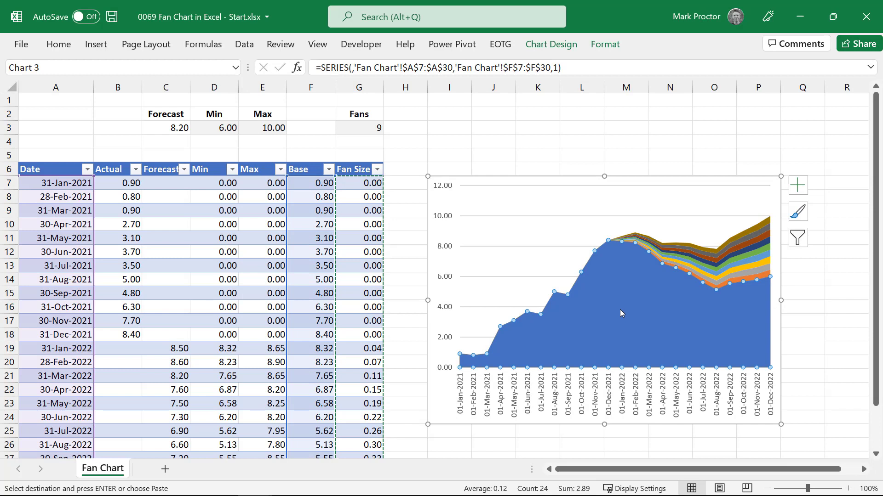
- Format the Base series with No fill and No line border
right_click(619, 310)
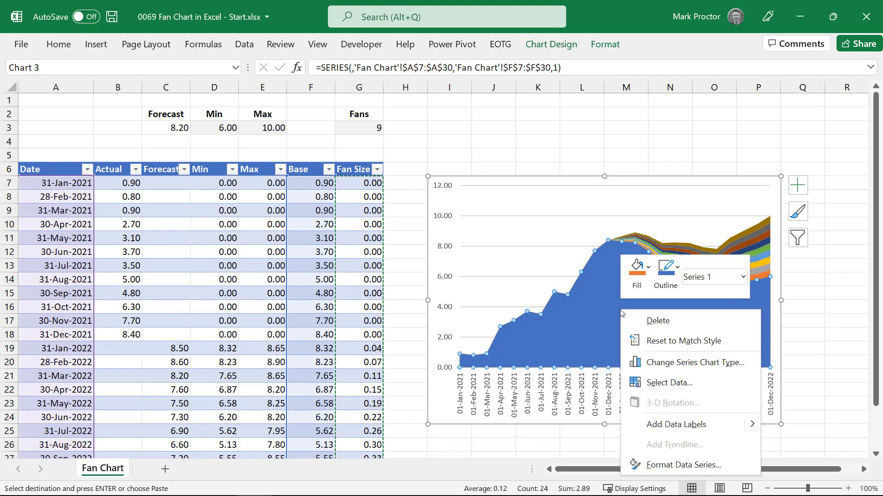
left_click(672, 465)
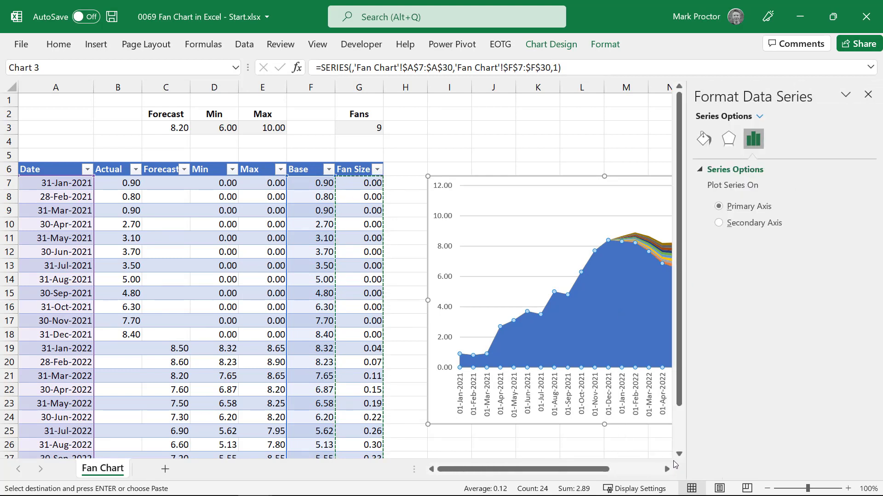
left_click_drag(586, 470, 639, 470)
left_click(705, 136)
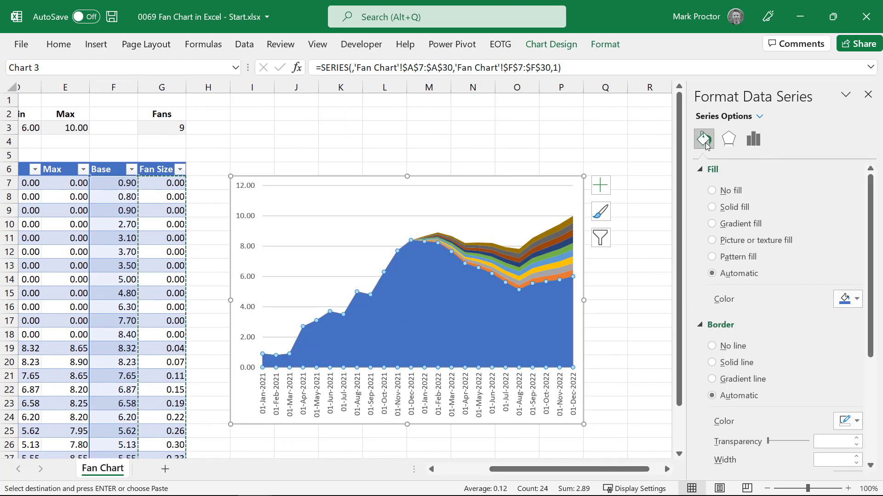
left_click(731, 190)
left_click(733, 319)
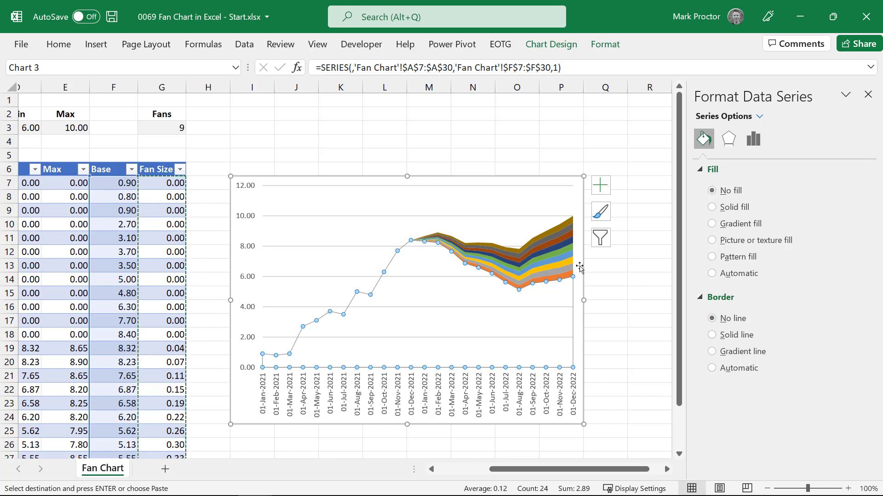
- Give the middle fan band a solid dark green fill and a solid dark green border
left_click(553, 257)
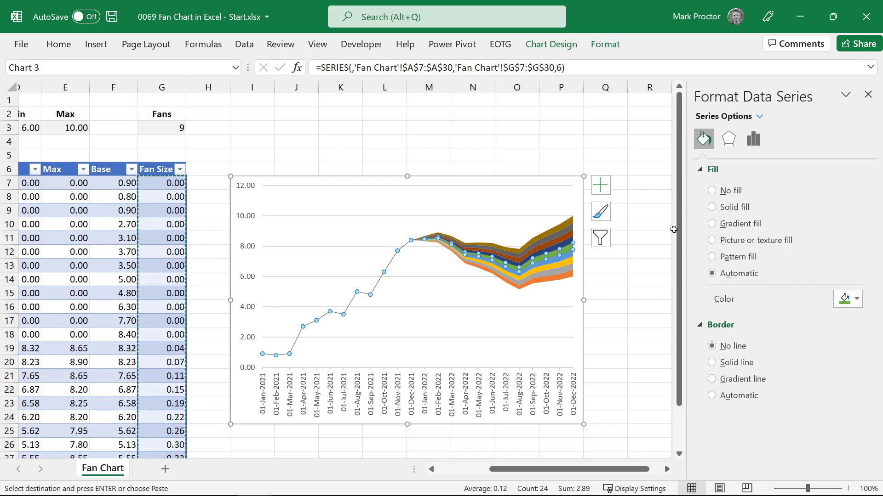
left_click(715, 208)
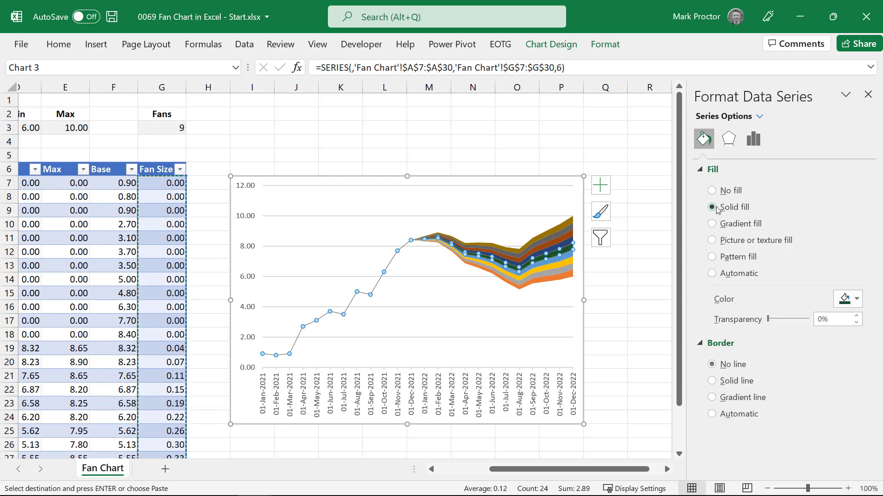
left_click(857, 300)
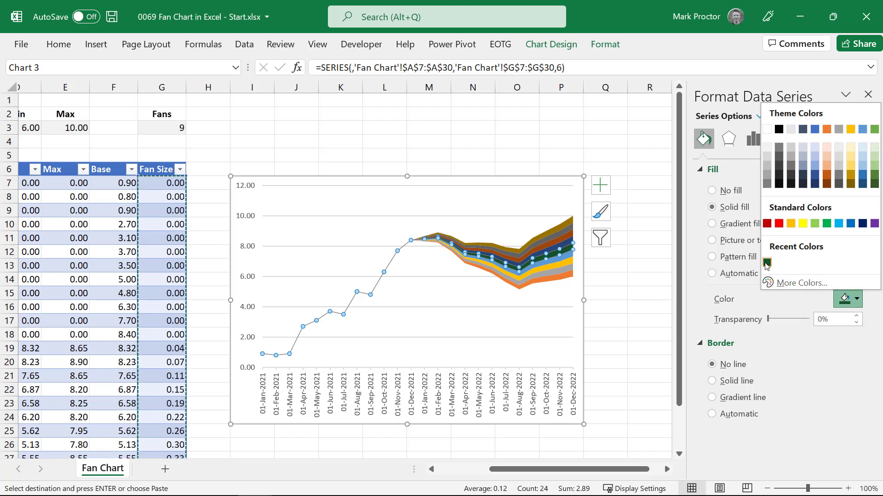
left_click(767, 264)
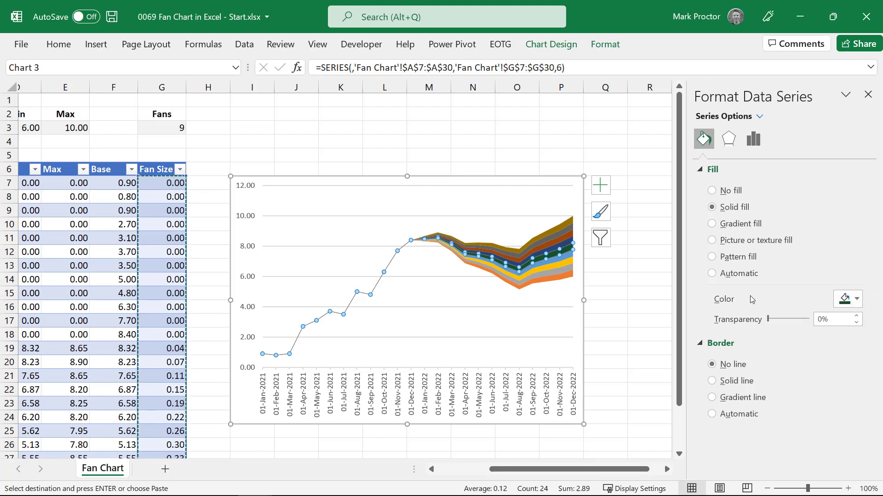
left_click(734, 383)
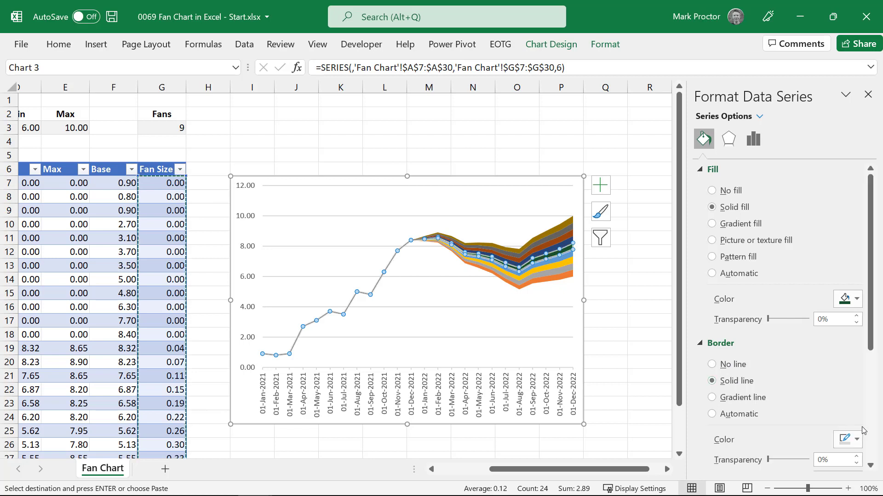
left_click(856, 439)
left_click(767, 404)
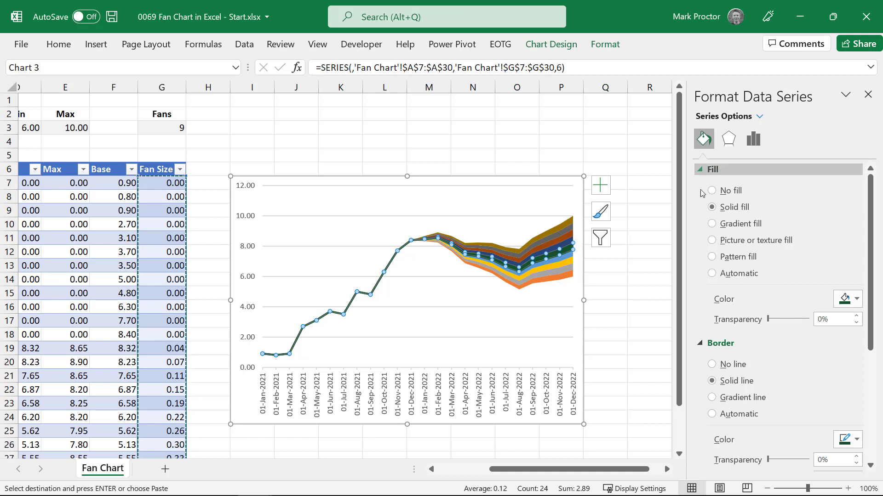
- Fill fan bands series 5 and 4 dark green at 20% and 40% transparency
left_click(567, 262)
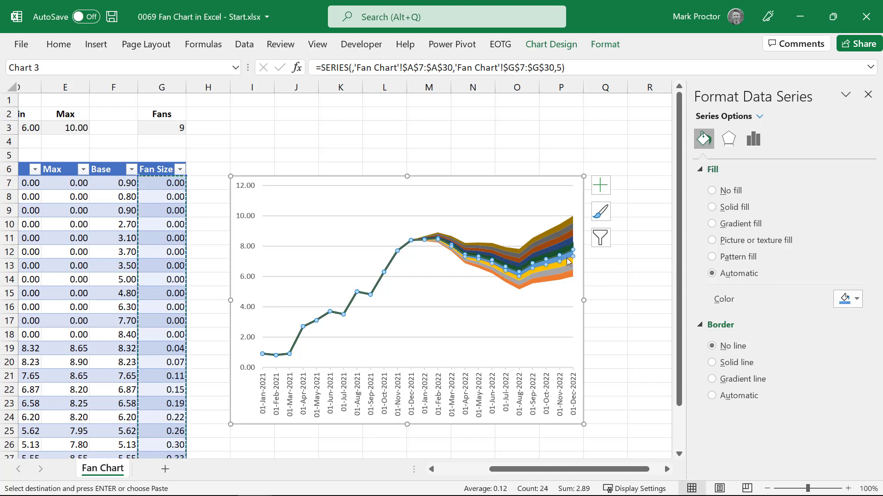
left_click(849, 300)
left_click(769, 264)
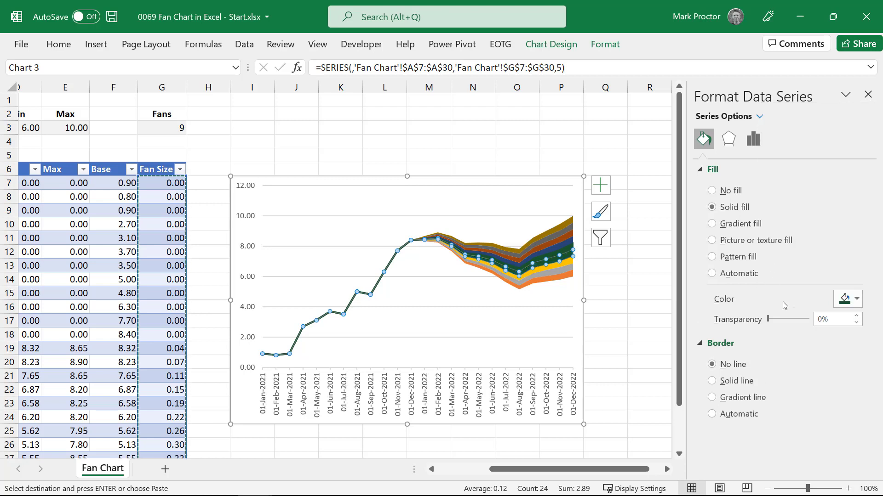
type("20")
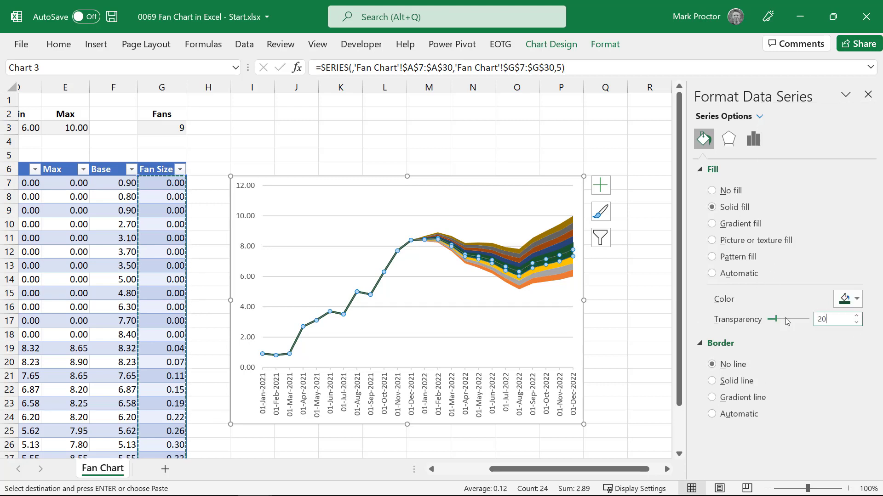
left_click(569, 268)
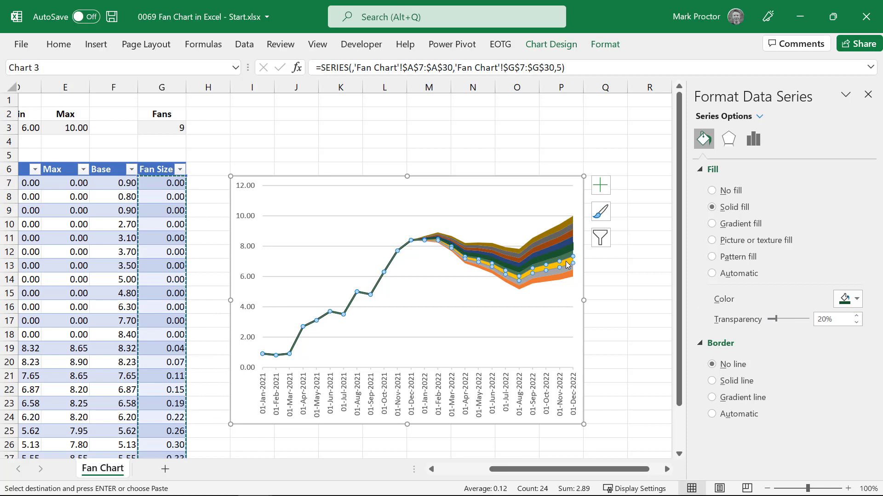
left_click(845, 301)
left_click(766, 263)
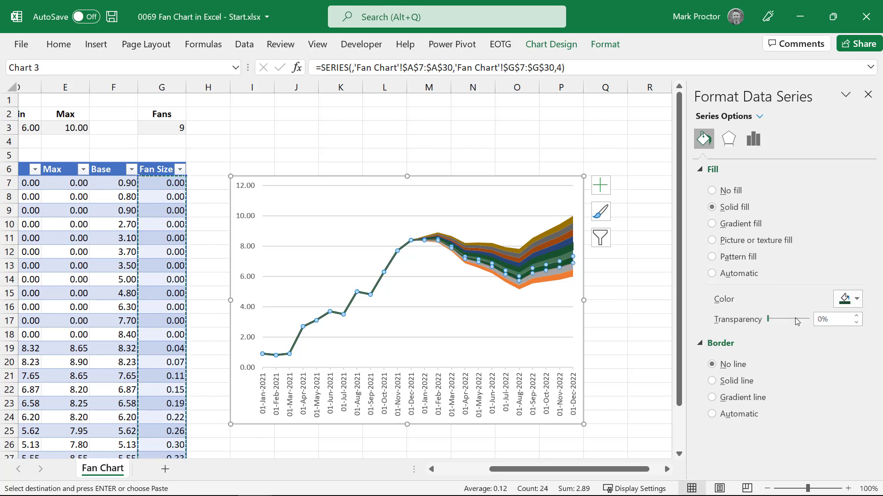
left_click(832, 320)
type("40")
key("Return")
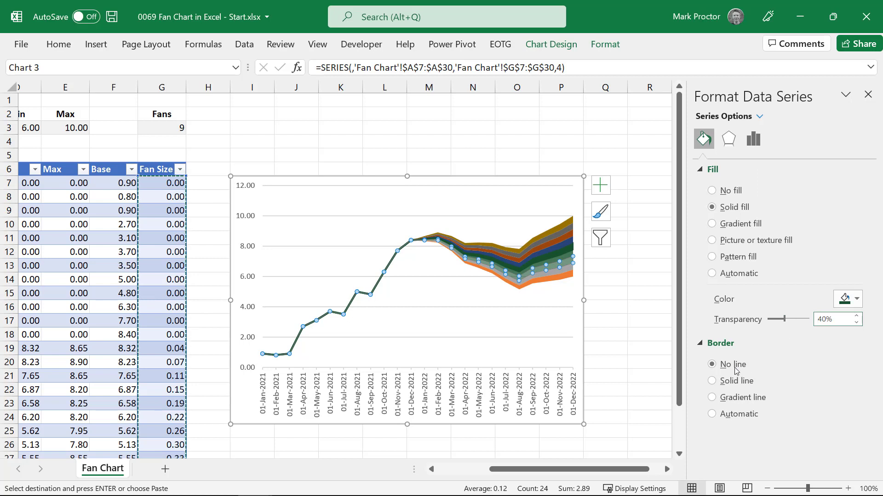
- Fill fan bands series 3 and 2 dark green at 60% and 80% transparency
left_click(566, 273)
left_click(846, 300)
left_click(766, 262)
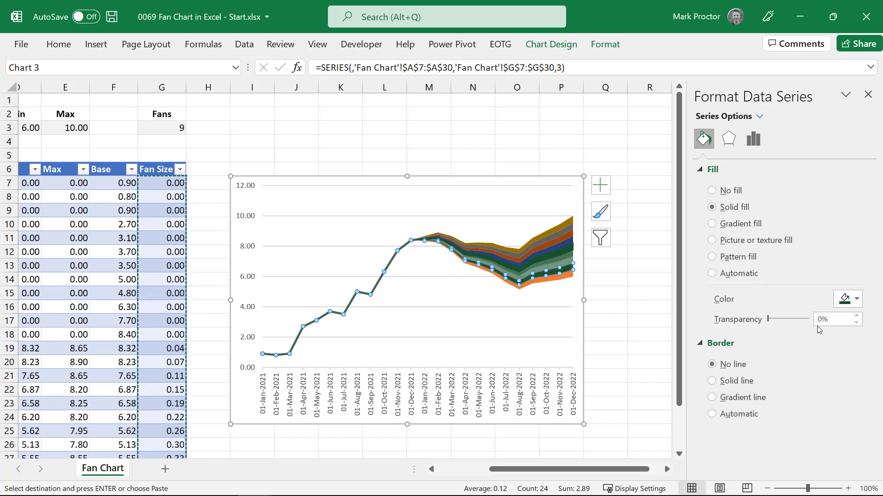
left_click(821, 319)
type("60")
left_click(552, 278)
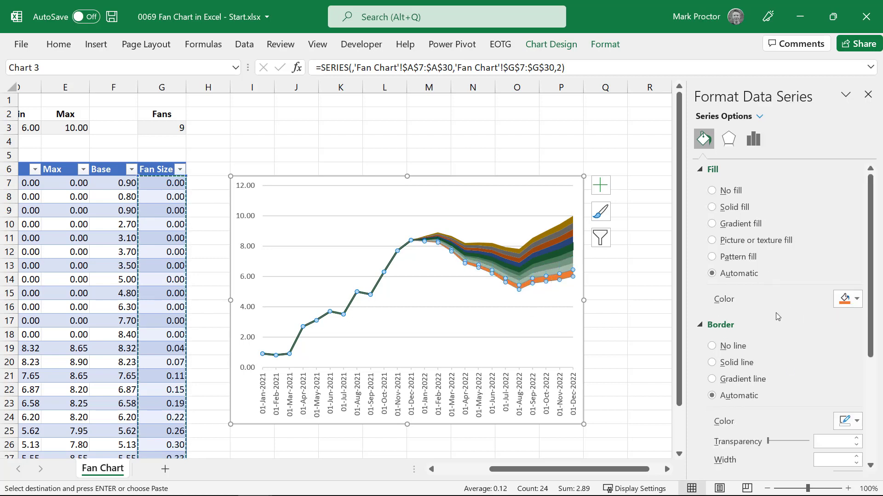
left_click(848, 300)
left_click(767, 263)
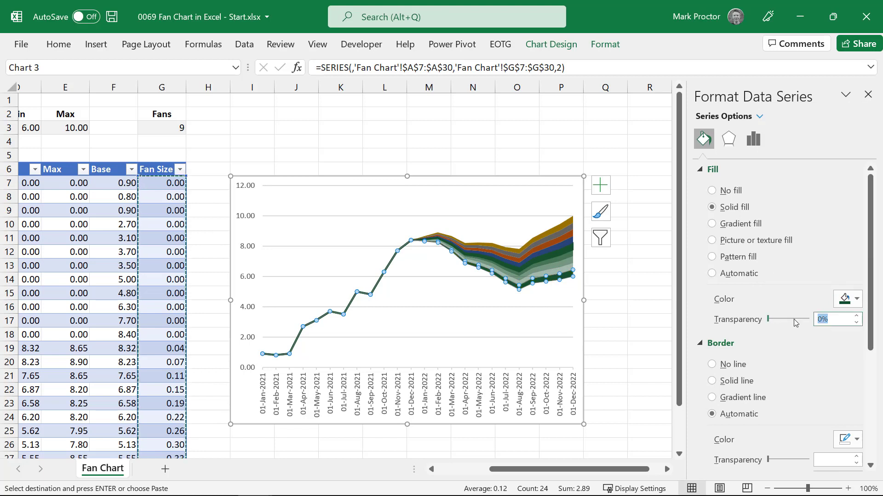
type("80")
key("Return")
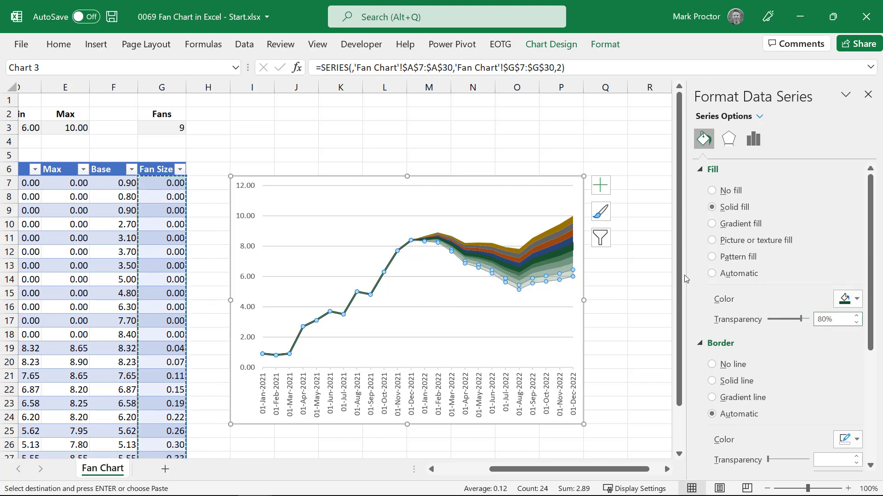
- Fill fan bands series 7 and 8 dark green, series 8 at 30% transparency
left_click(565, 248)
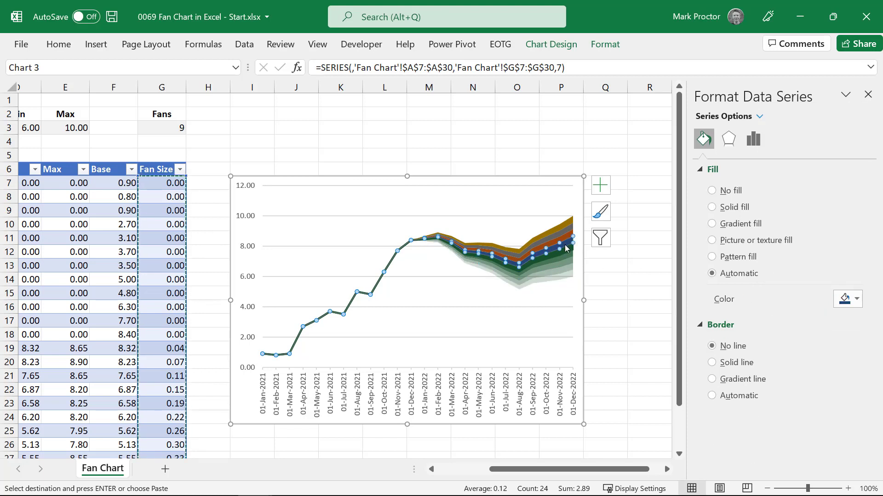
left_click(856, 300)
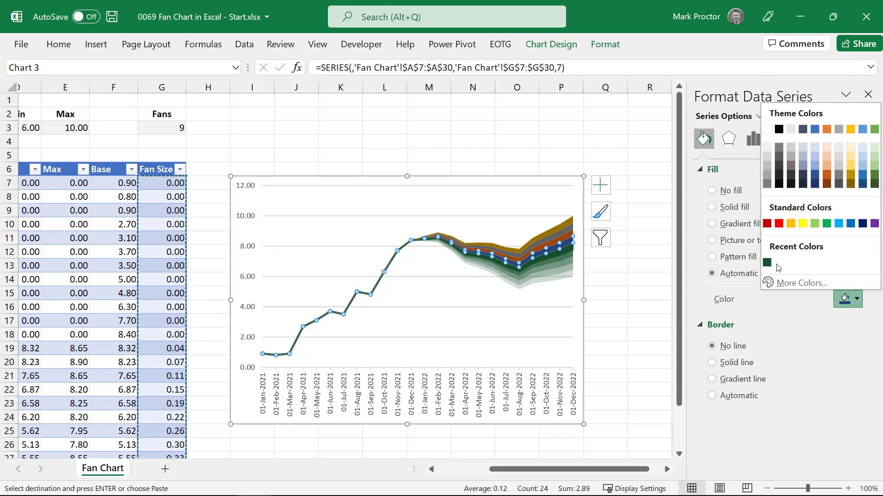
left_click(766, 263)
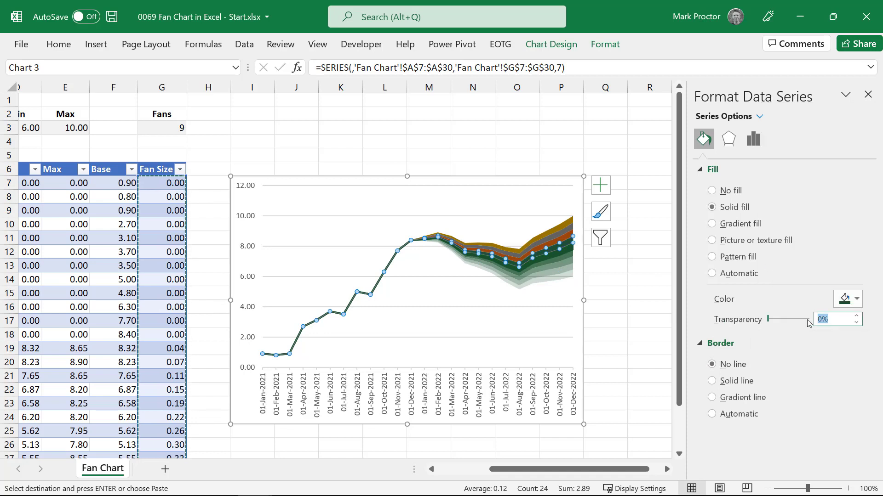
left_click(560, 237)
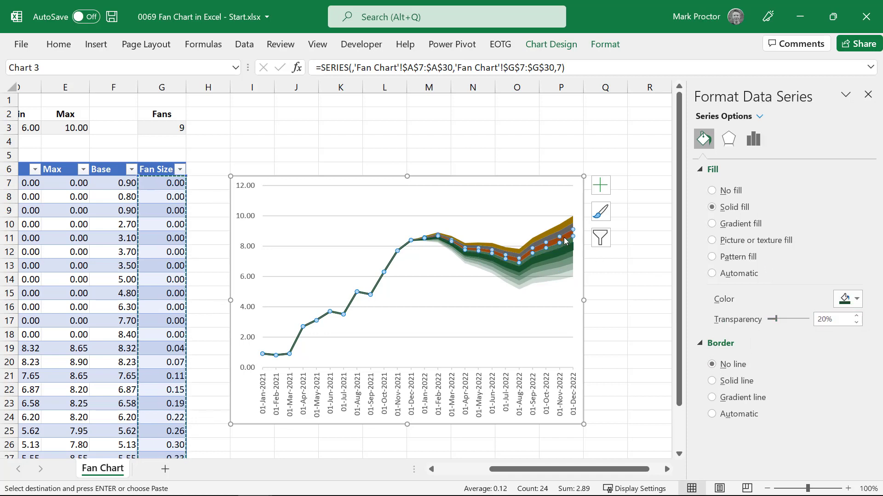
left_click(856, 299)
left_click(767, 263)
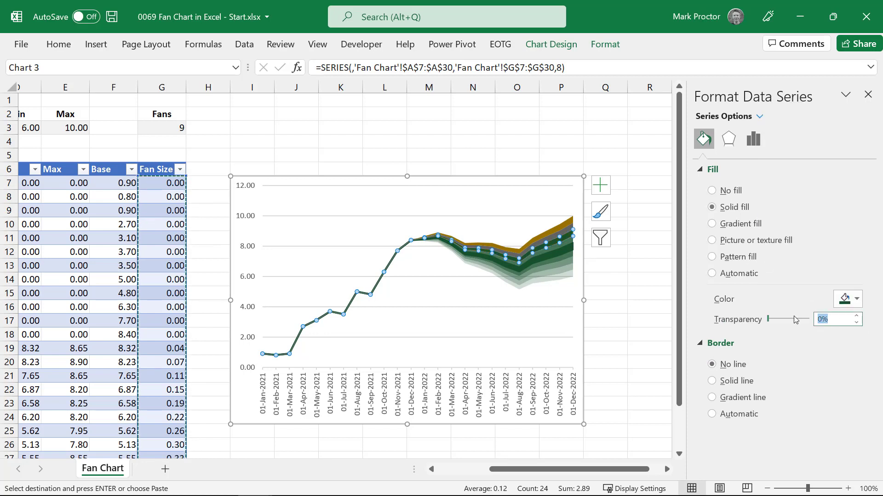
type("30")
key("Return")
- Fill fan bands series 9 and 10 dark green at 60% and 80% transparency
left_click(567, 235)
left_click(857, 300)
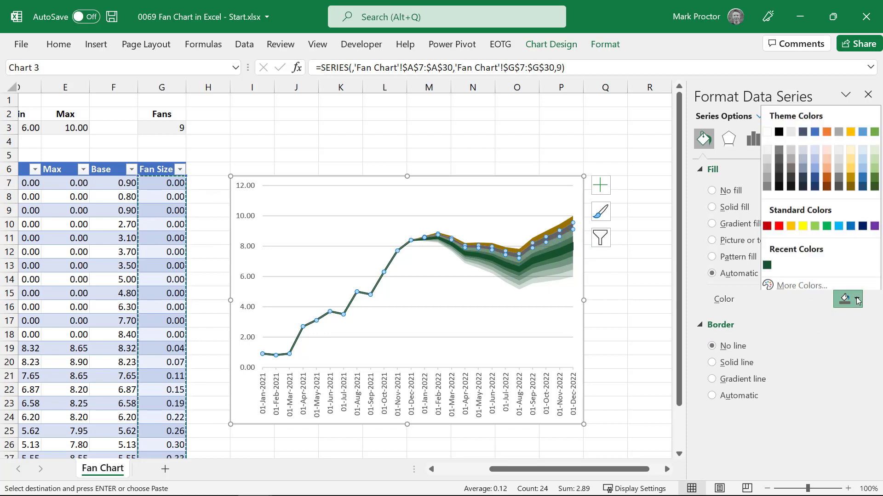
left_click(766, 265)
left_click(827, 319)
type("60")
key("Return")
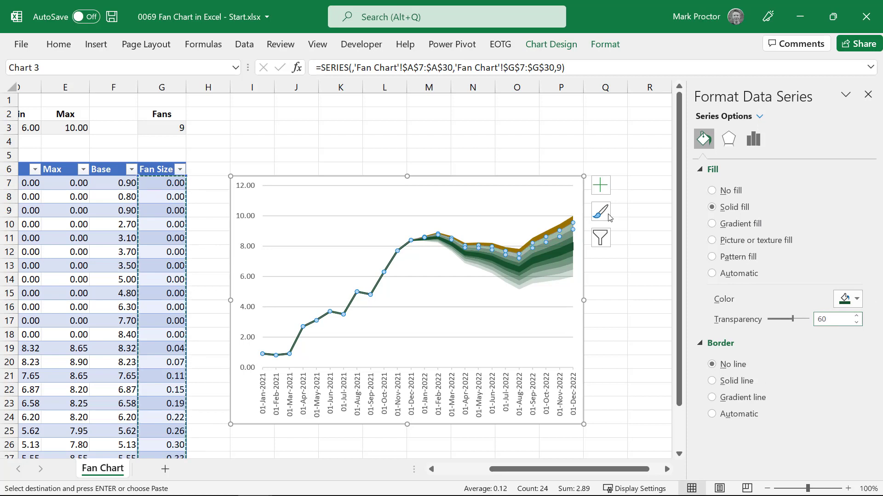
left_click(559, 223)
left_click(857, 300)
left_click(767, 265)
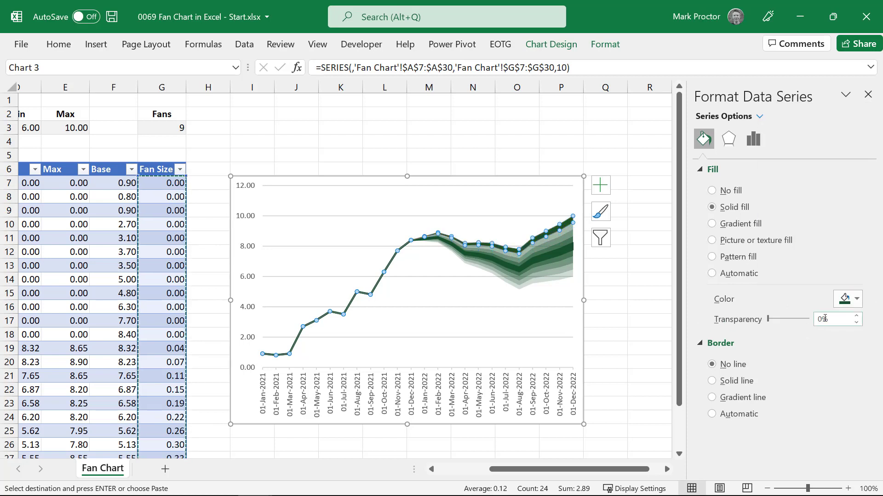
left_click(824, 318)
type("80")
key("Return")
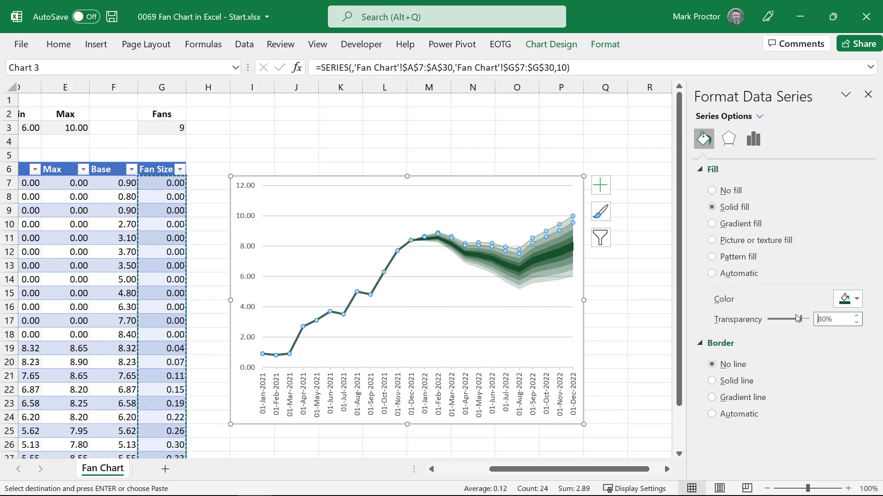
left_click(664, 319)
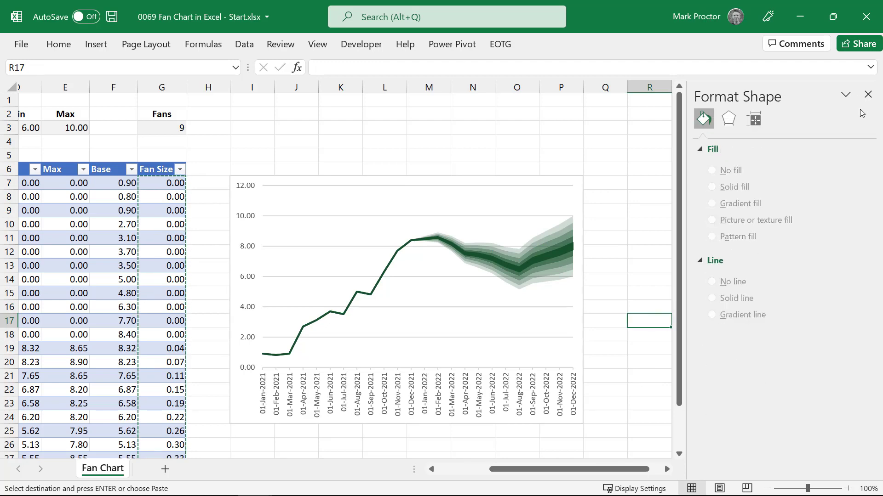
- Enter an actual of 9 in B19 for 31-Jan-2022 and clear its forecast in C19
left_click(868, 94)
left_click_drag(736, 470, 589, 460)
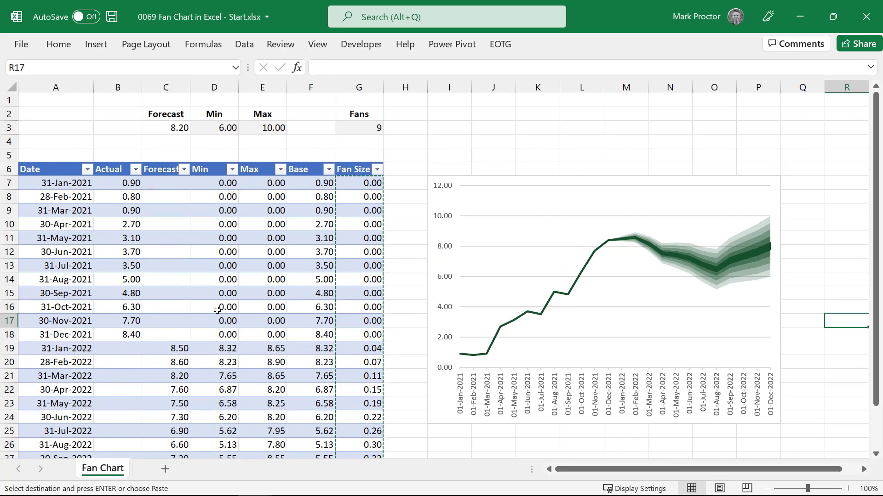
scroll(217, 310, "down", 3)
scroll(183, 285, "up", 1)
left_click(134, 271)
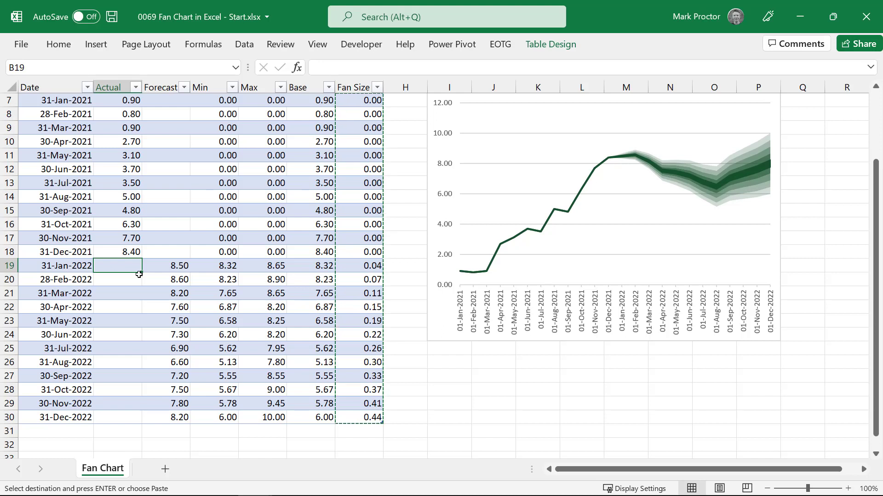
type("9")
key("Tab")
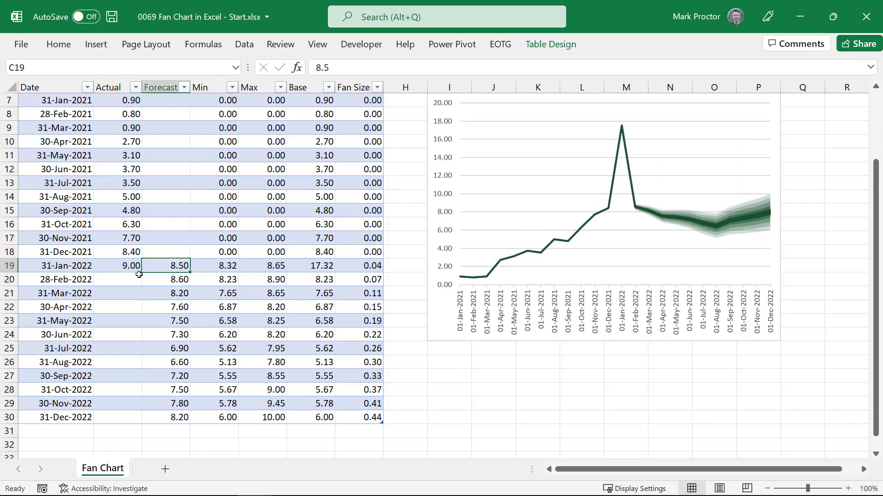
key("Delete")
key("Down")
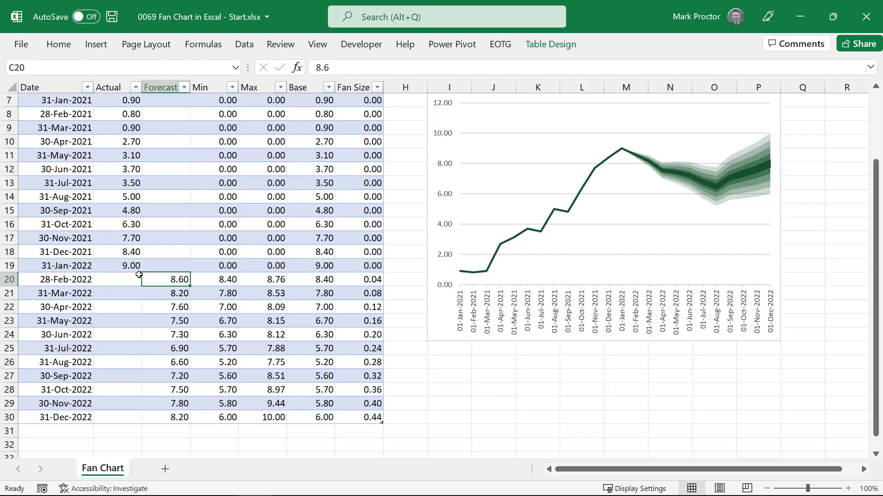
- Add the date 31/01/2023 in A31 with a forecast of 9 in C31
left_click(77, 430)
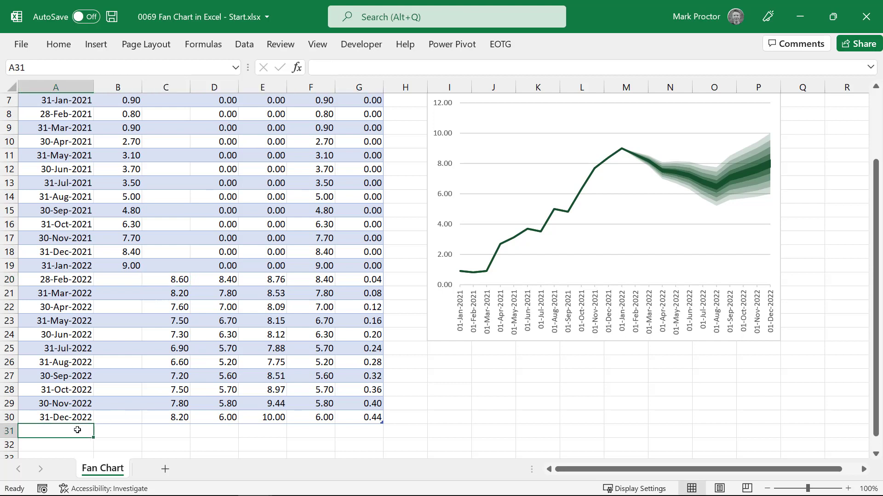
type("31/")
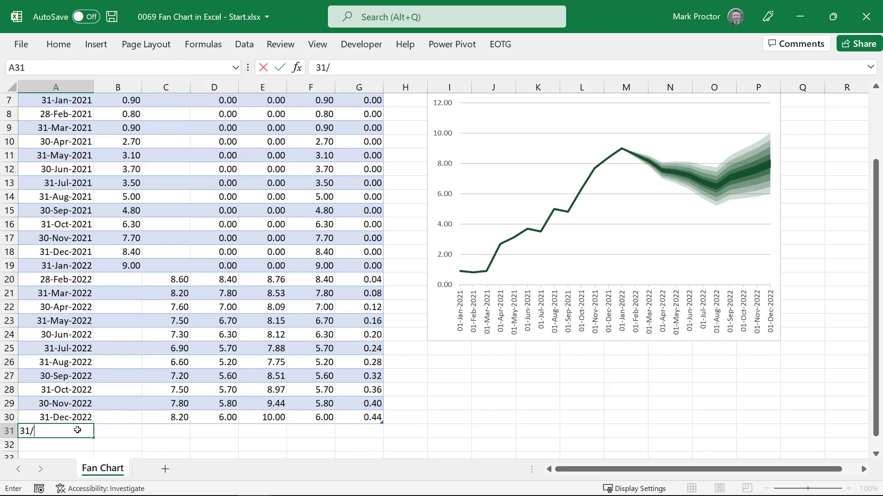
type("01/2023")
key("Return")
key("Up")
key("Right")
key("Right")
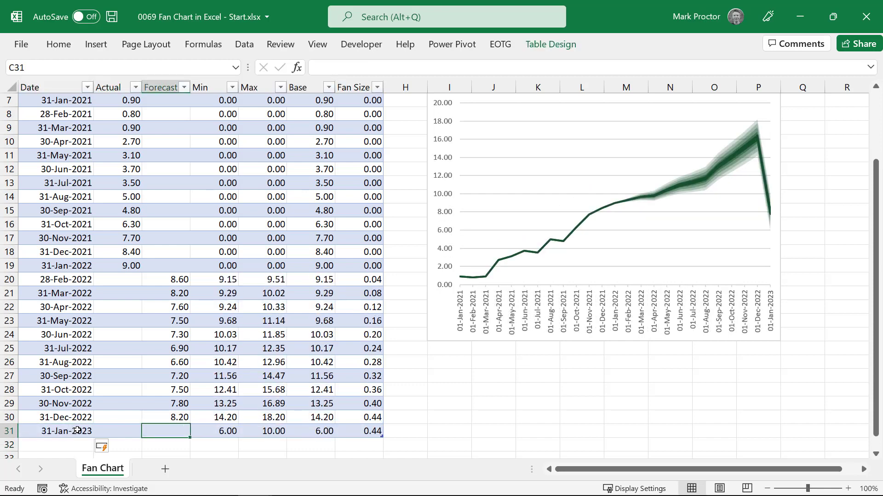
type("9")
key("Return")
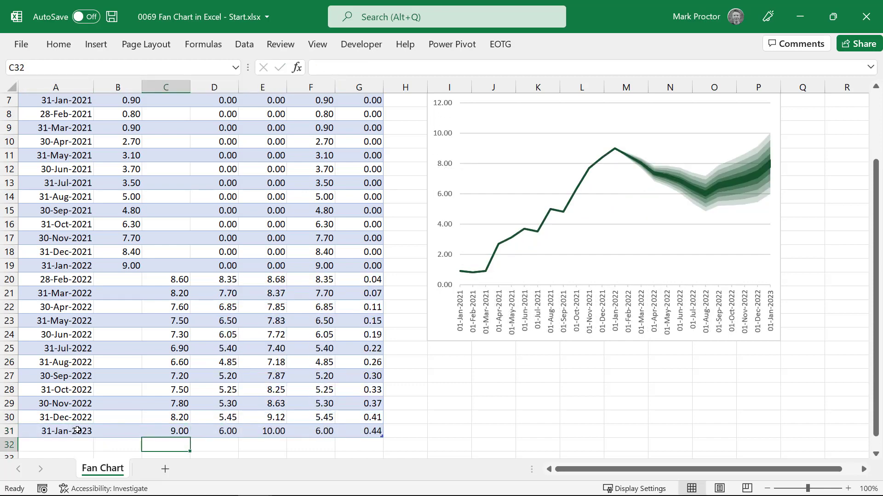